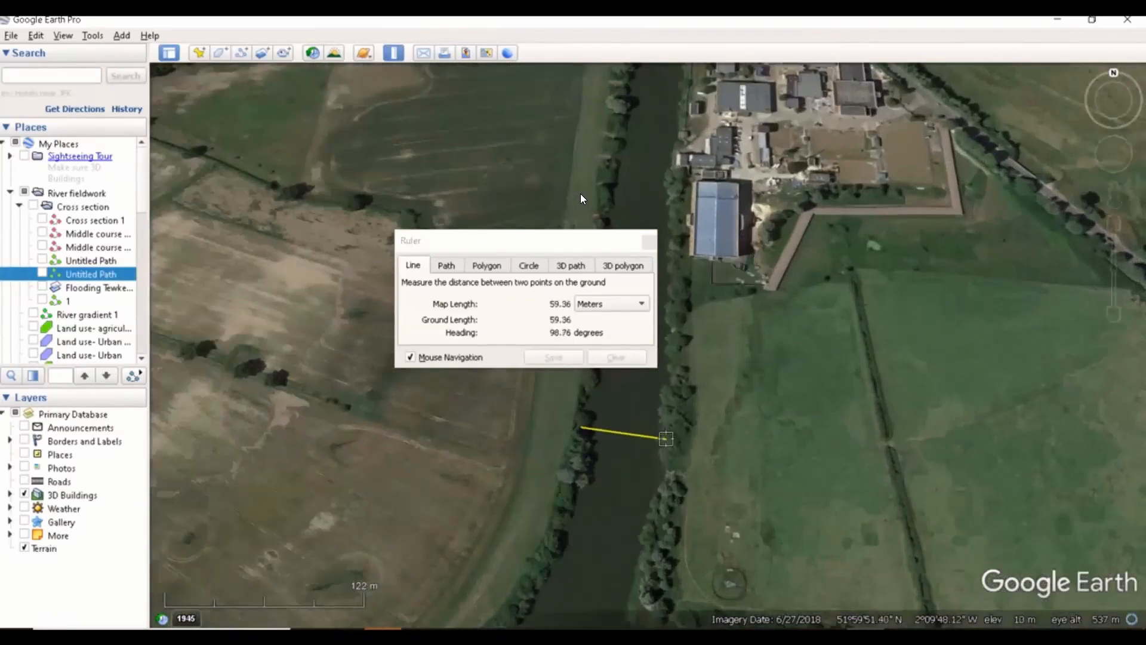
- Measure the river's width from bank to bank beside the riverside works with a straight ruler line, using meters
click(668, 438)
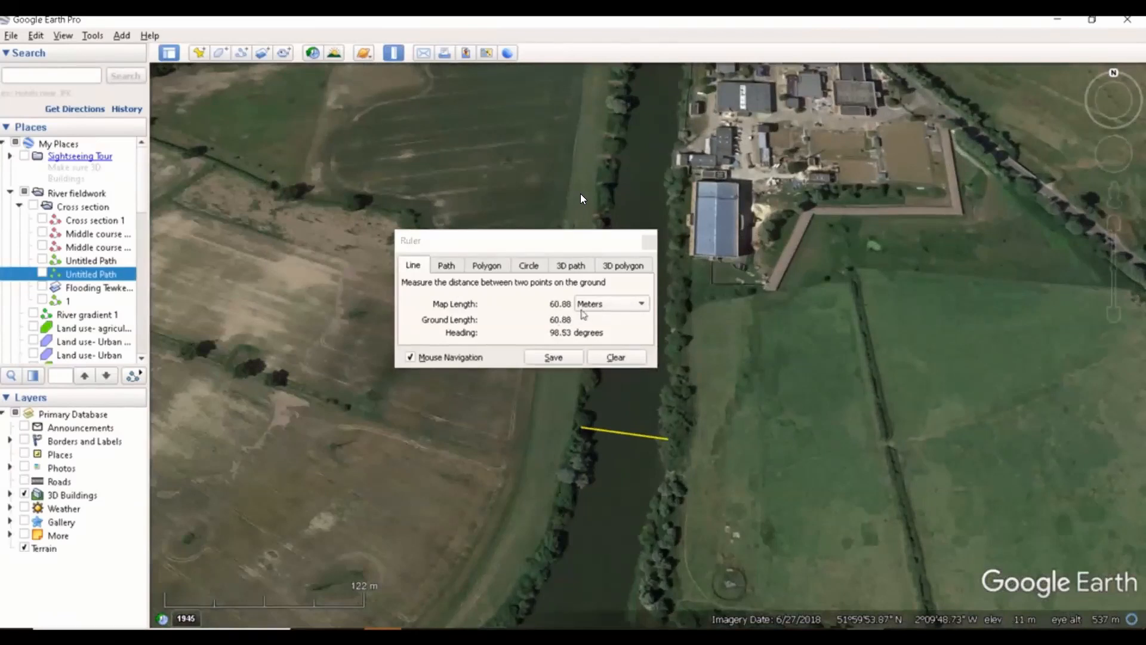
click(614, 304)
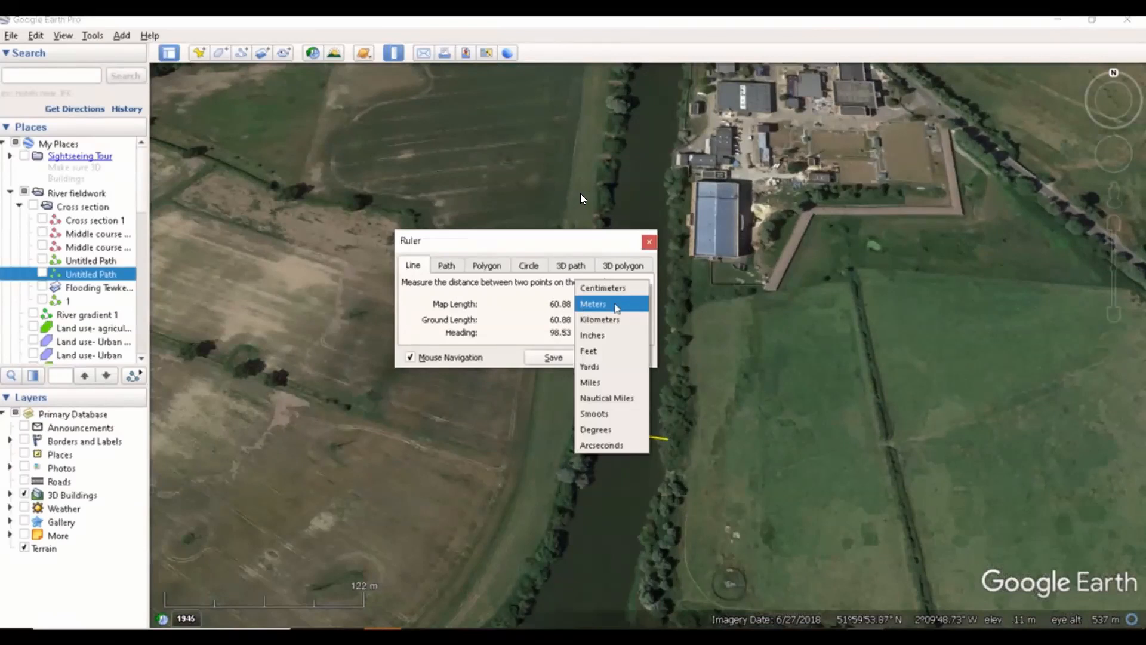
click(616, 306)
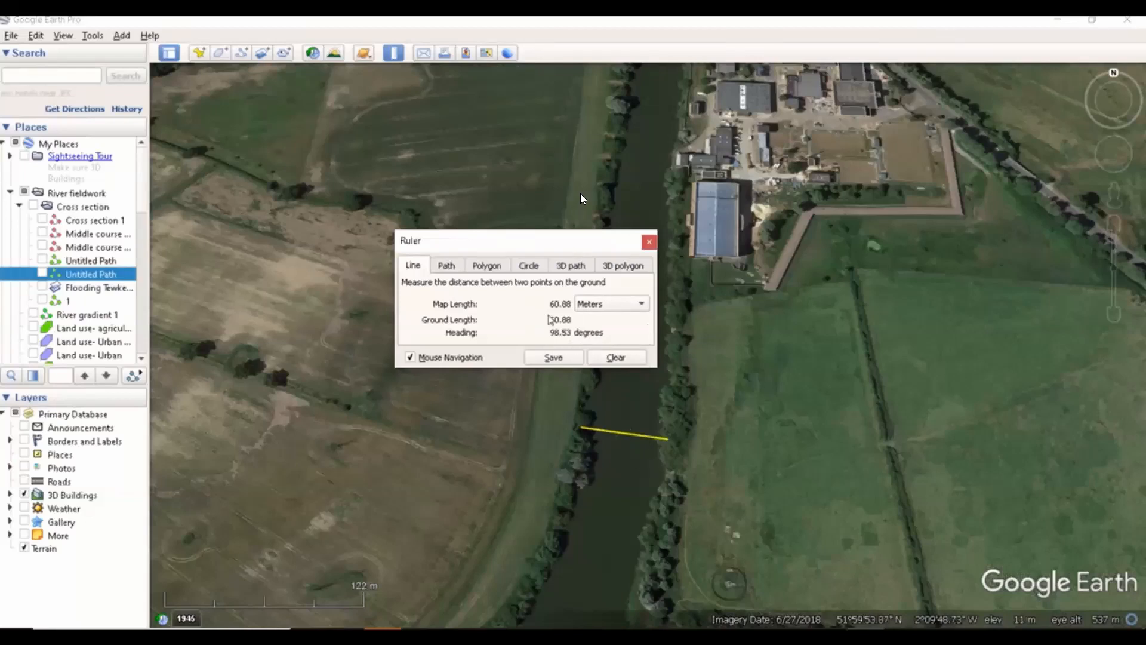
- Repeat the river width measurement with further ruler lines across the channel farther downstream
click(655, 480)
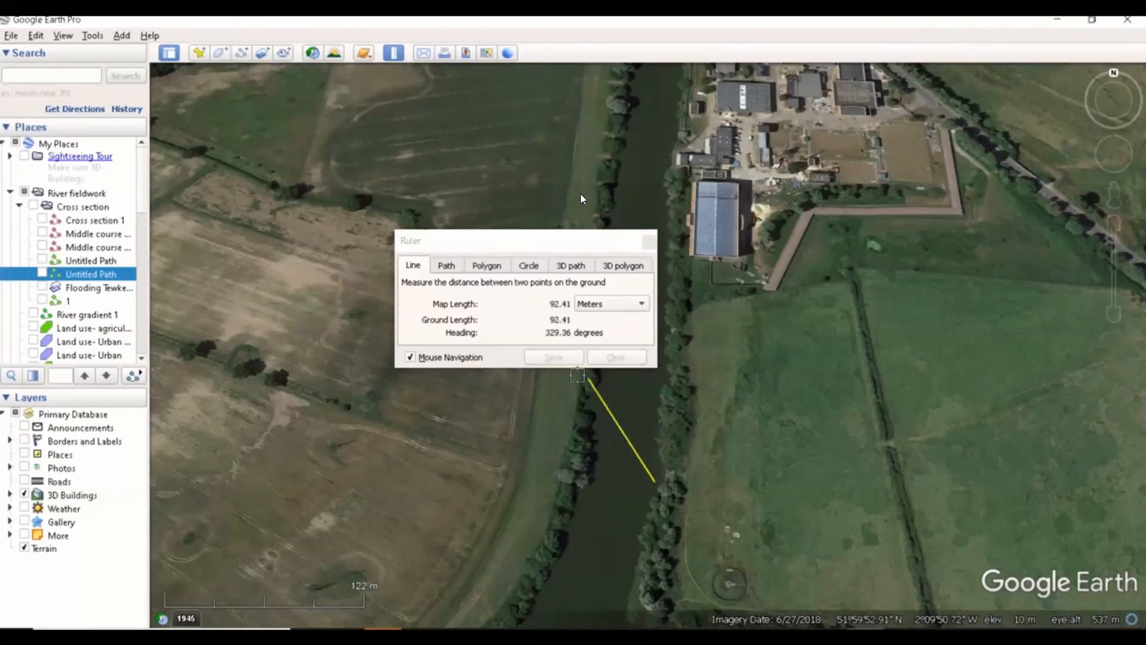
click(657, 541)
click(569, 524)
click(646, 575)
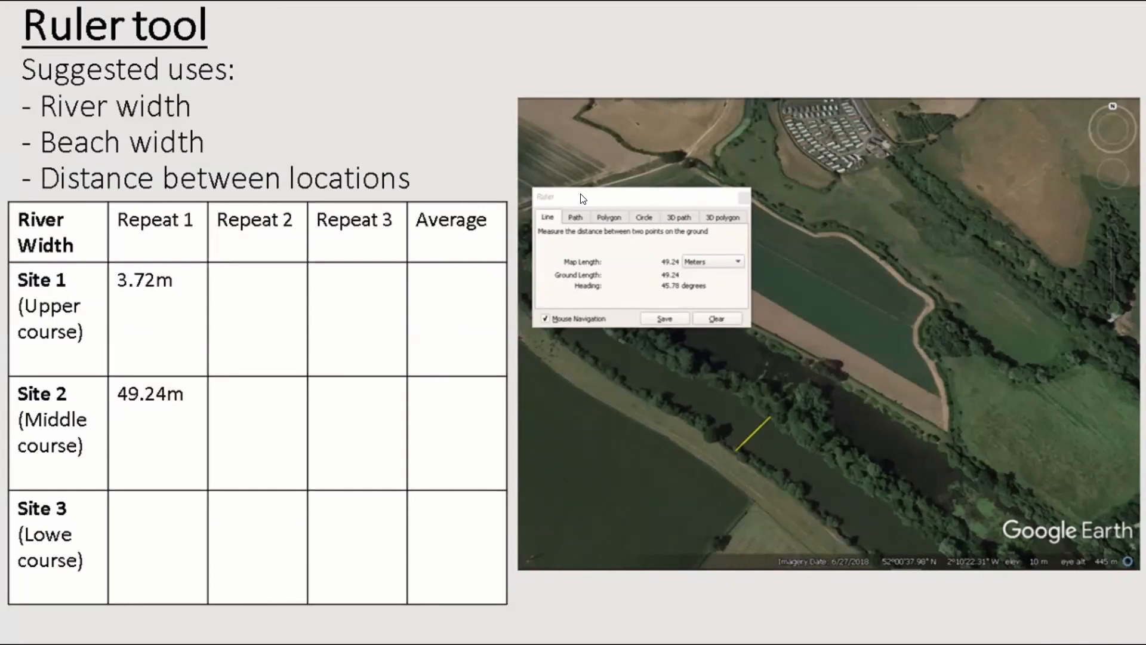
click(583, 199)
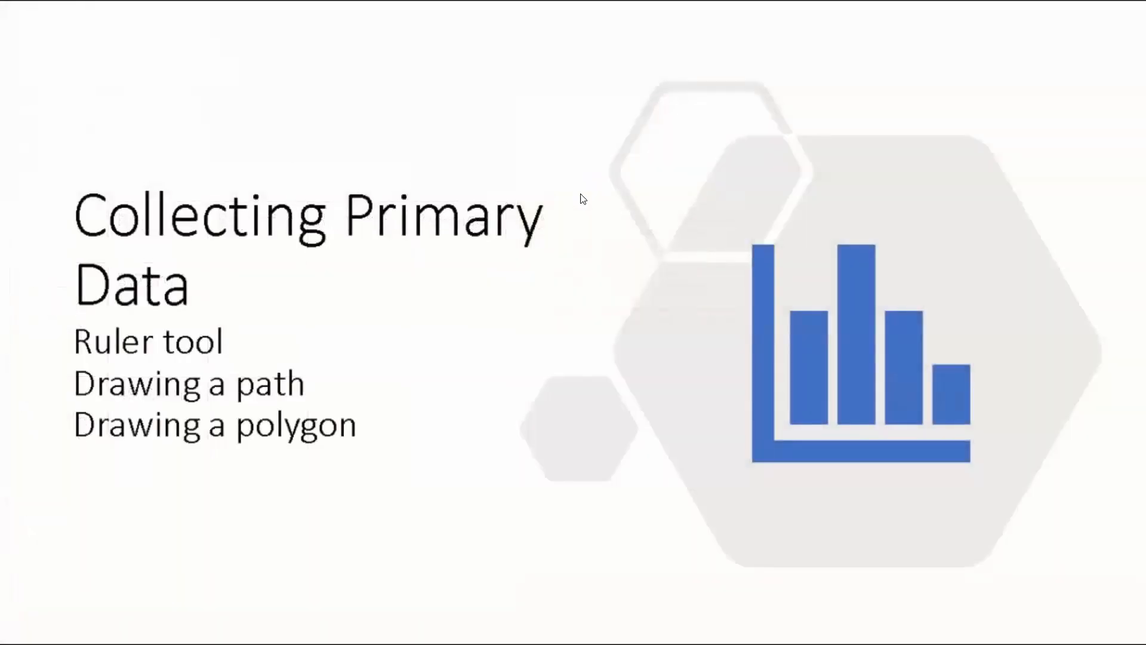
click(584, 199)
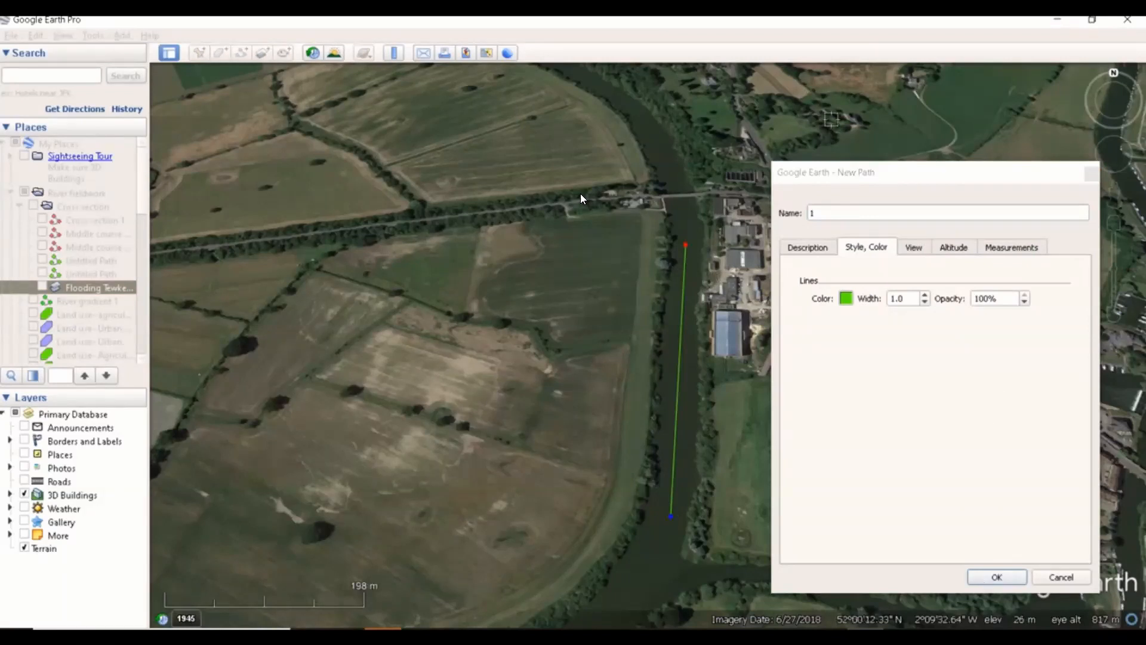
- Save the path named 1 along the river channel and view its elevation profile
click(998, 578)
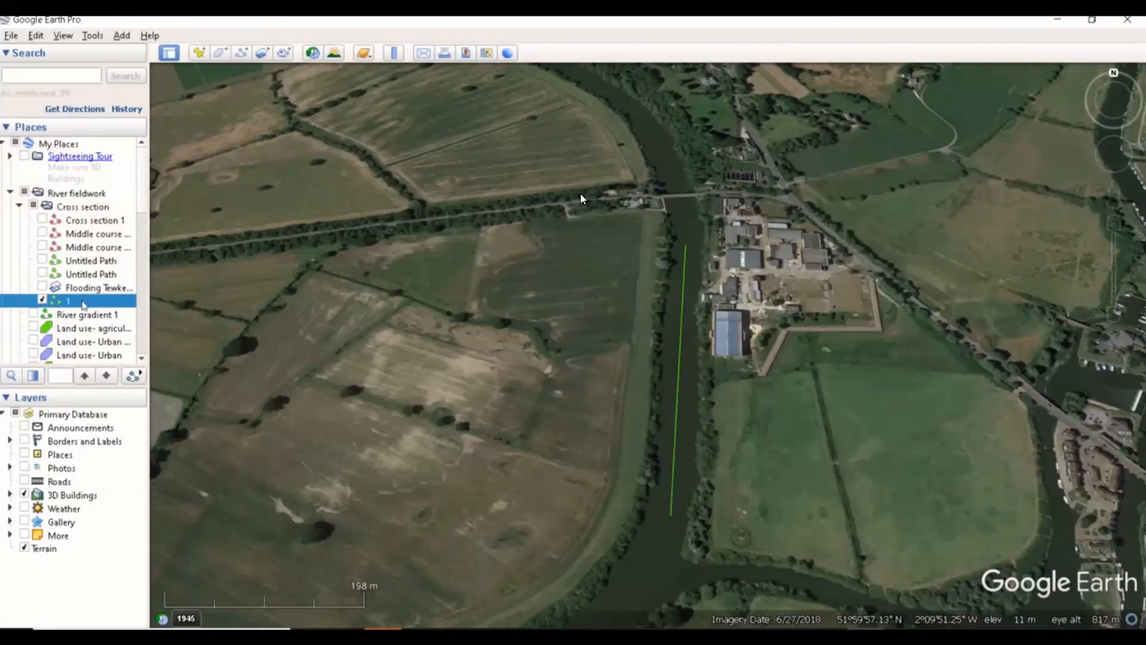
right_click(83, 302)
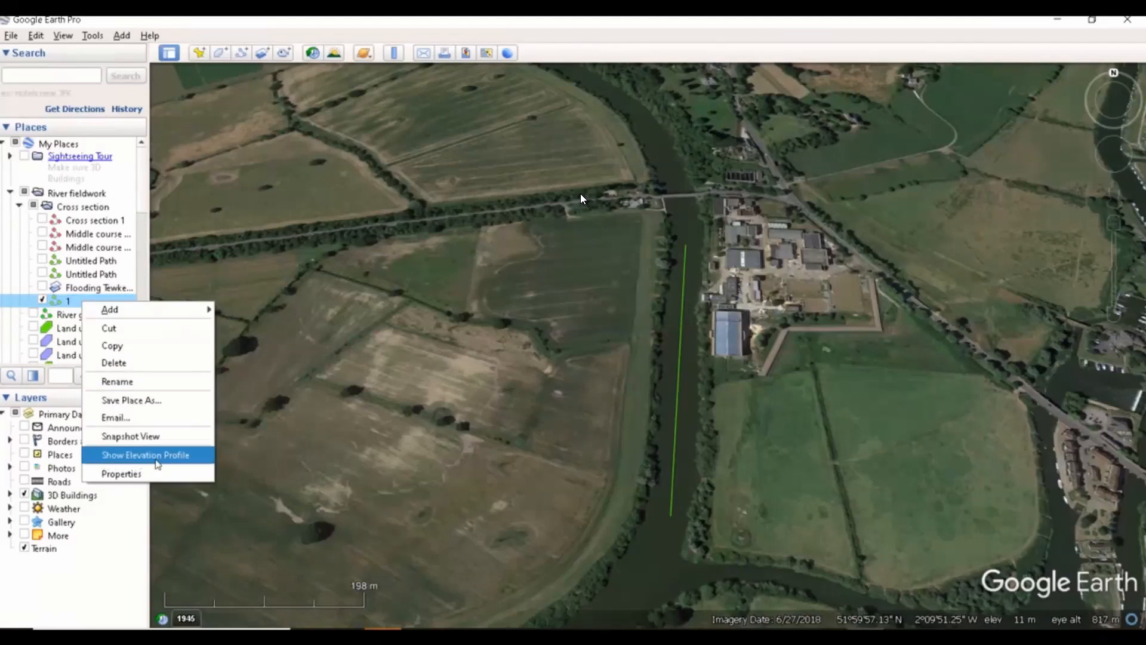
right_click(80, 303)
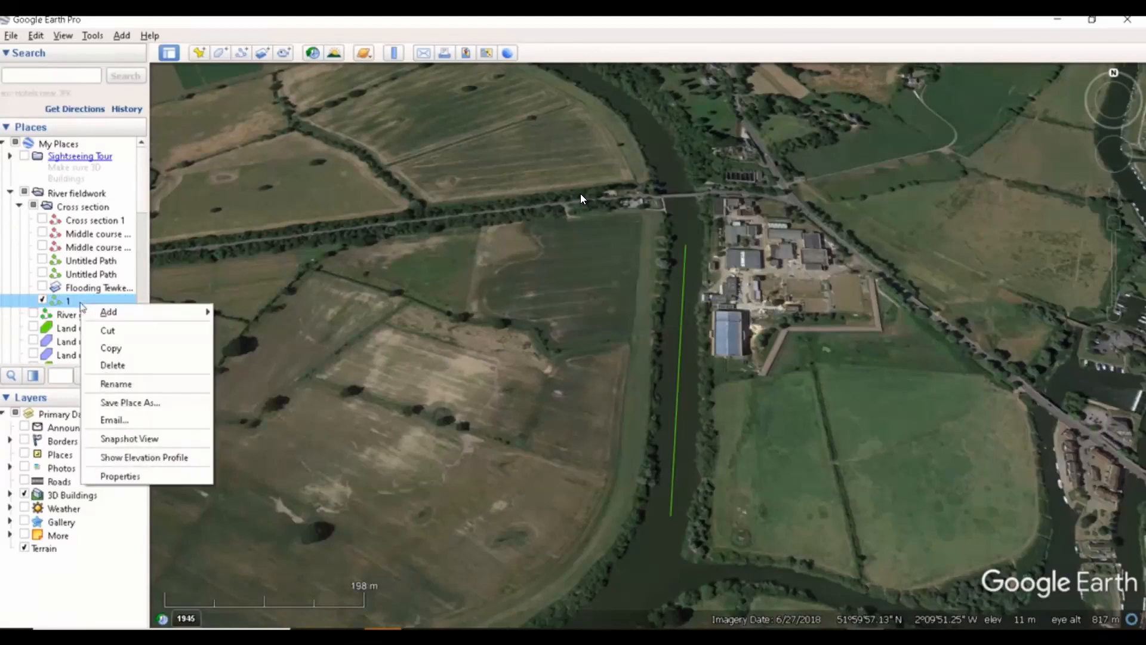
click(135, 461)
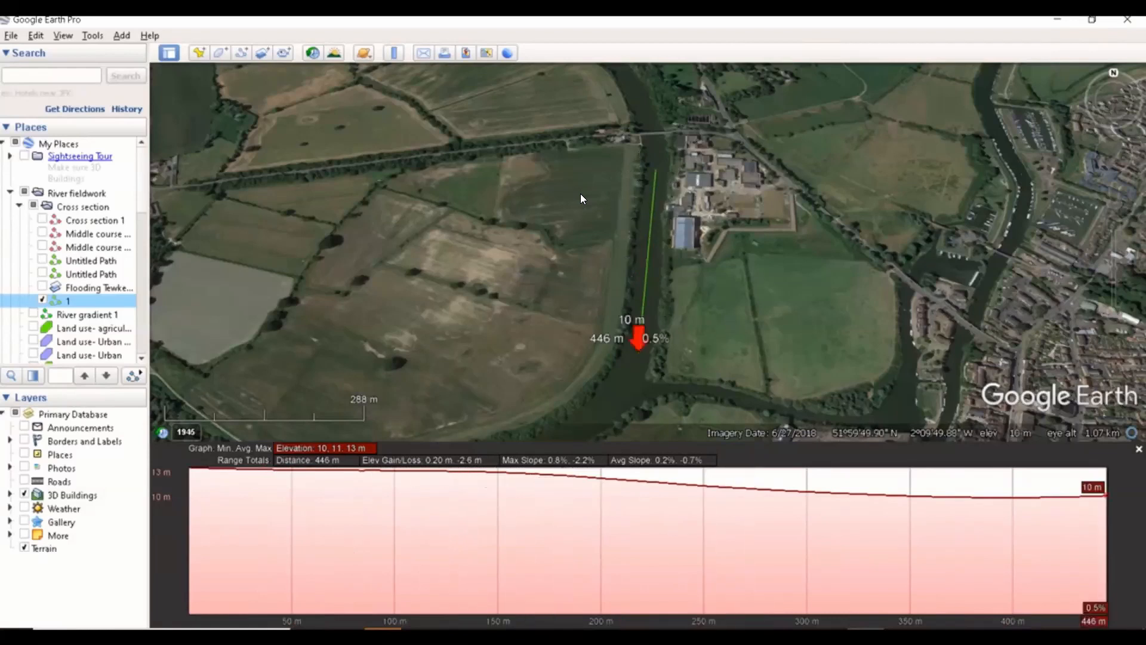
click(1139, 533)
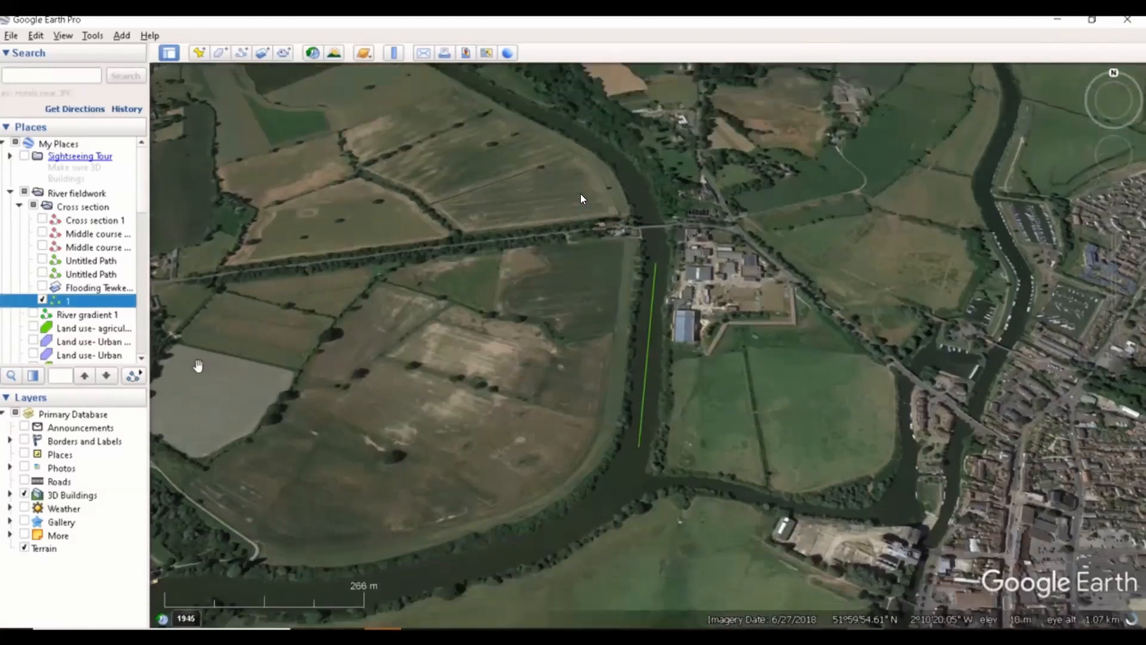
- Display both Untitled Path lines and River gradient 1 on the map alongside path 1
click(41, 274)
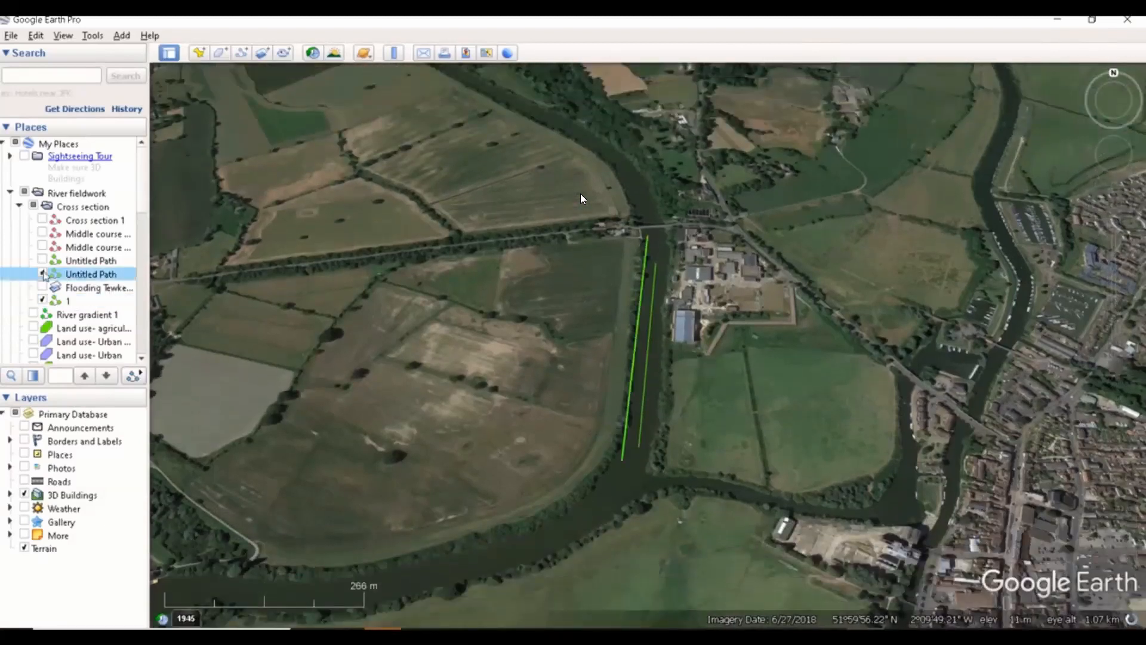
click(41, 261)
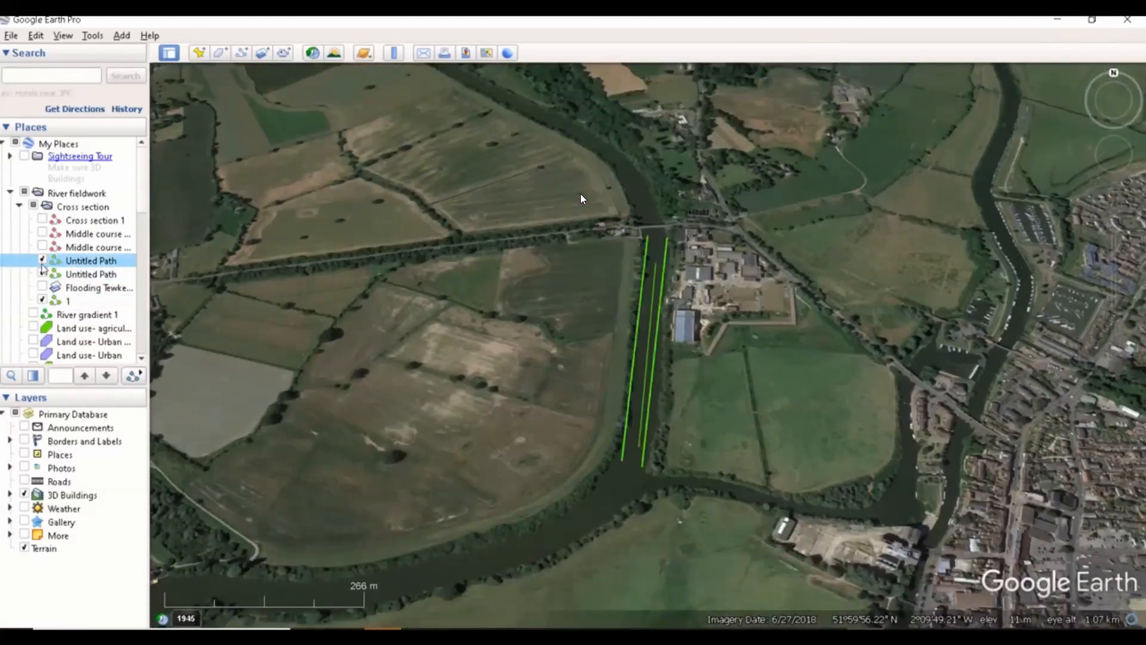
click(33, 315)
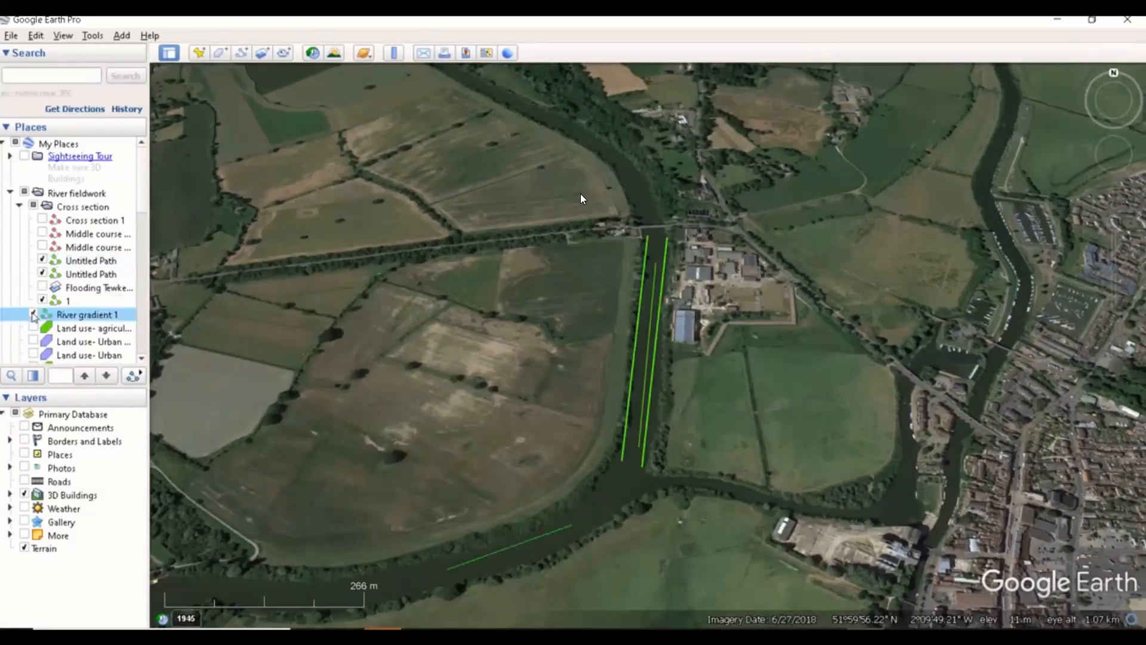
scroll(651, 409, up, 5)
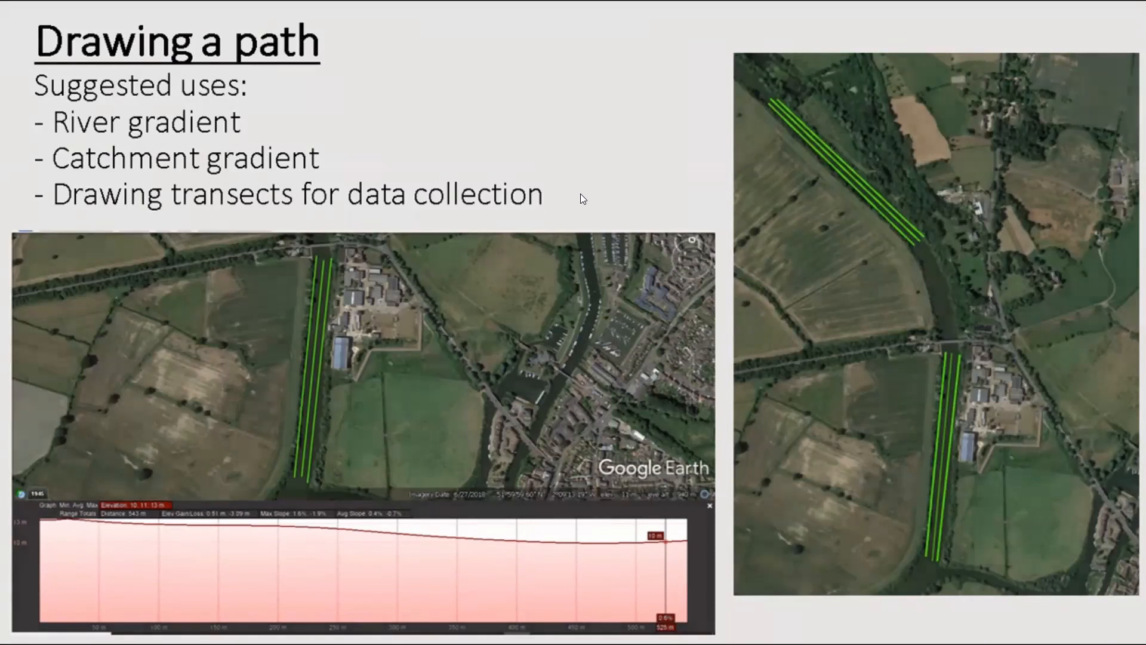
click(580, 194)
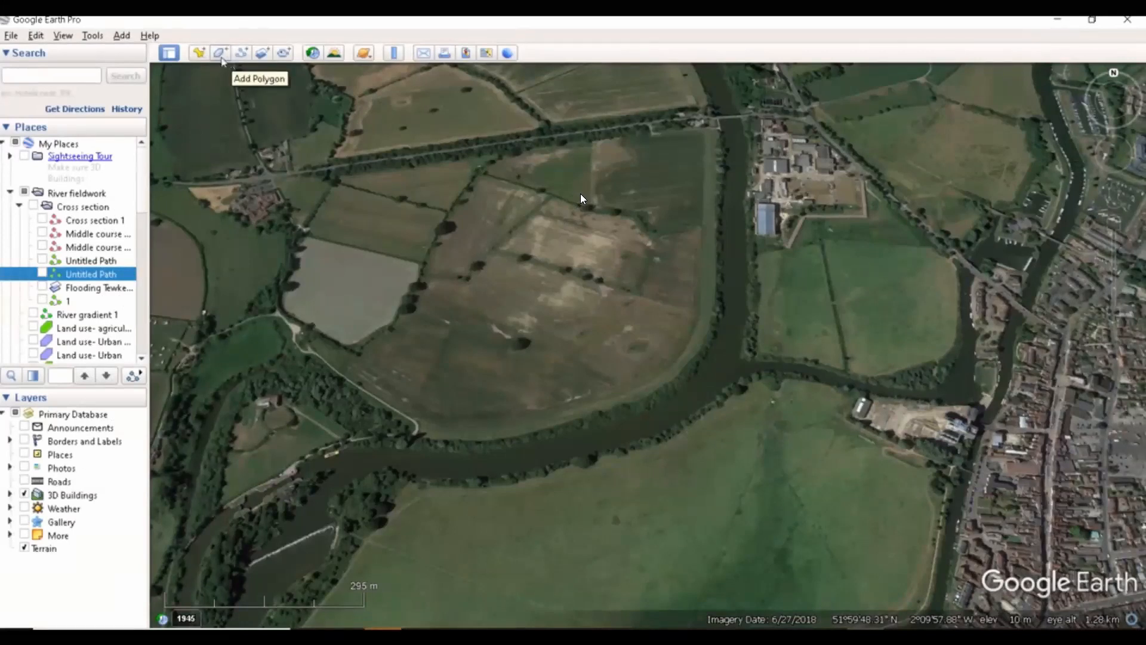
- Create a new polygon named residential and start outlining it at the edge of the town's built-up area
click(221, 54)
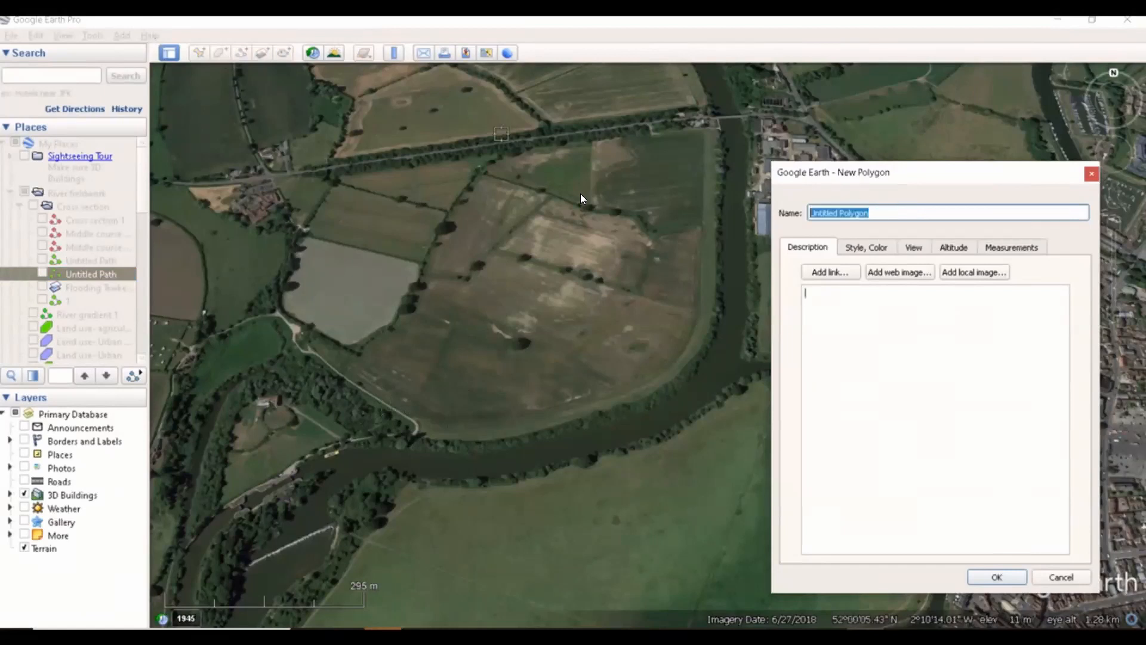
text(residential)
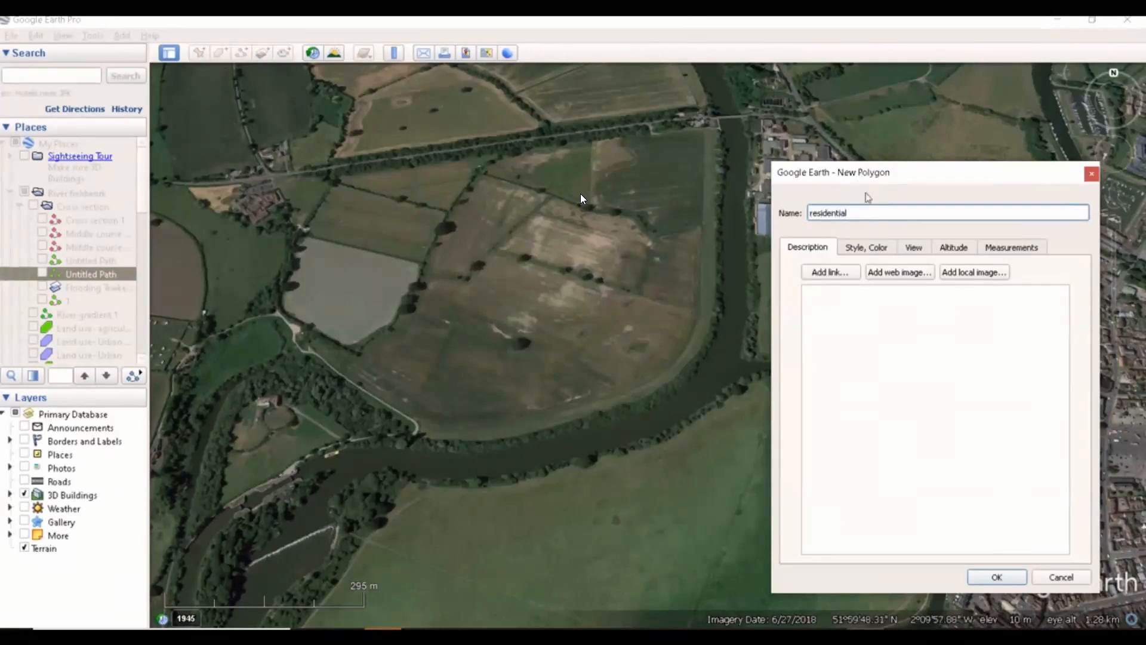
drag(869, 191, 419, 145)
scroll(903, 402, down, 2)
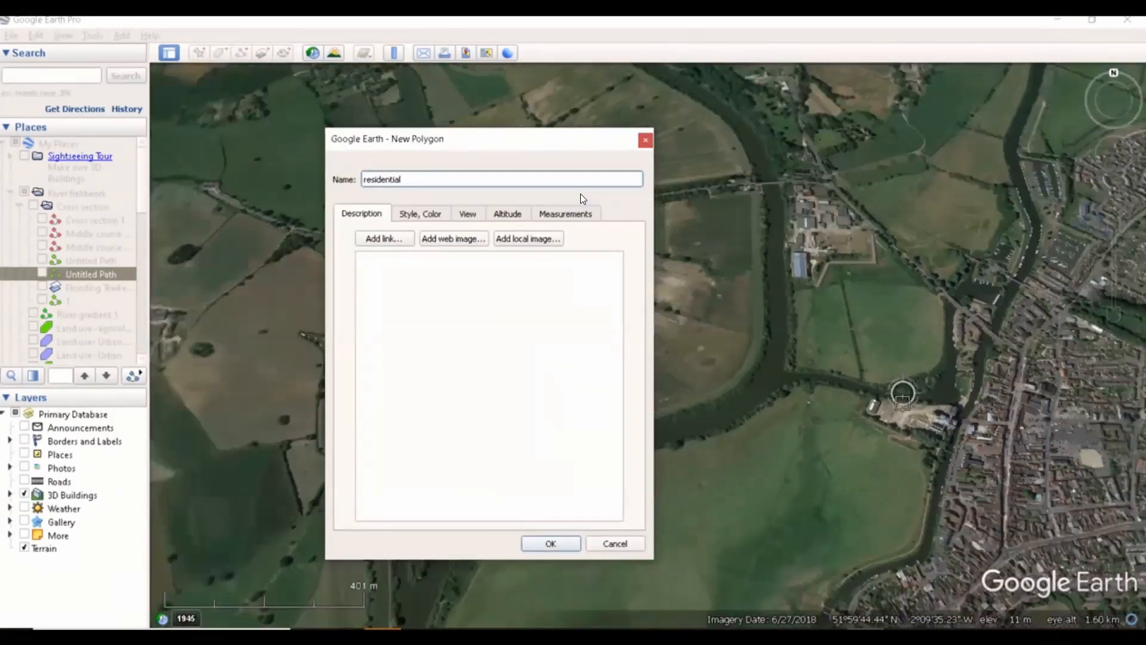
scroll(903, 401, down, 3)
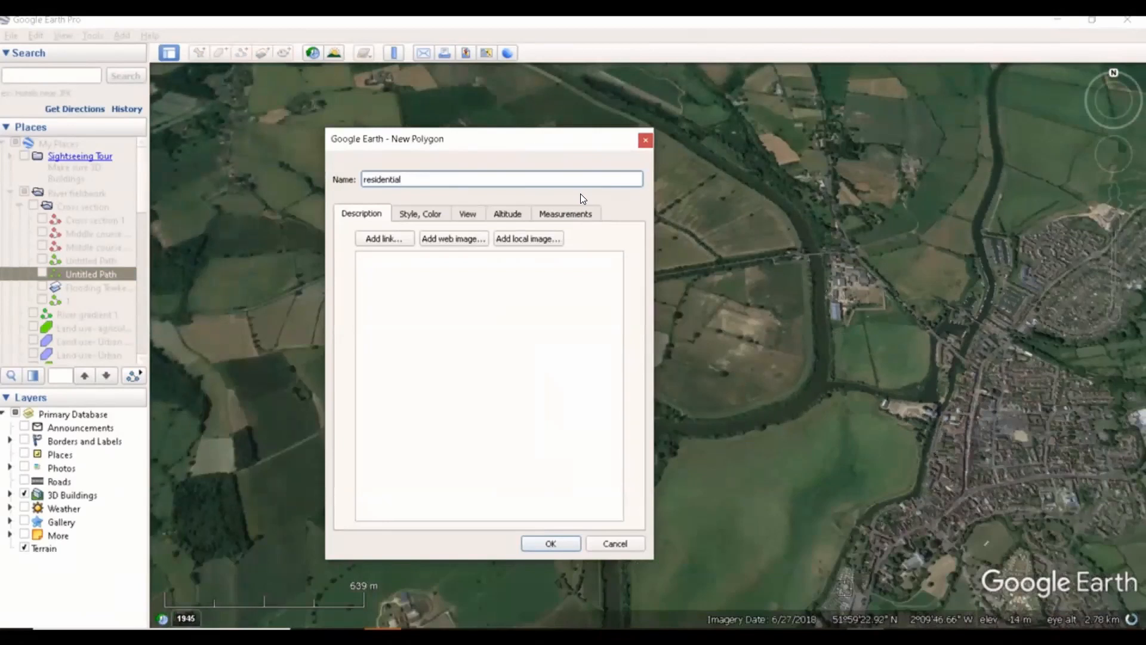
mouse_move(818, 599)
mouse_down()
mouse_move(851, 528)
mouse_move(926, 488)
mouse_move(987, 304)
mouse_move(995, 226)
mouse_move(1075, 222)
mouse_move(1101, 205)
mouse_move(1134, 232)
mouse_move(1138, 277)
mouse_move(1096, 333)
mouse_move(1024, 349)
mouse_move(1075, 364)
mouse_move(1115, 401)
mouse_move(1112, 427)
mouse_move(1134, 454)
mouse_move(1131, 530)
mouse_move(1080, 547)
mouse_move(1109, 597)
mouse_move(1035, 626)
mouse_move(981, 615)
mouse_move(958, 591)
mouse_move(1009, 555)
mouse_move(985, 515)
mouse_move(923, 574)
mouse_move(823, 621)
mouse_move(812, 597)
mouse_up()
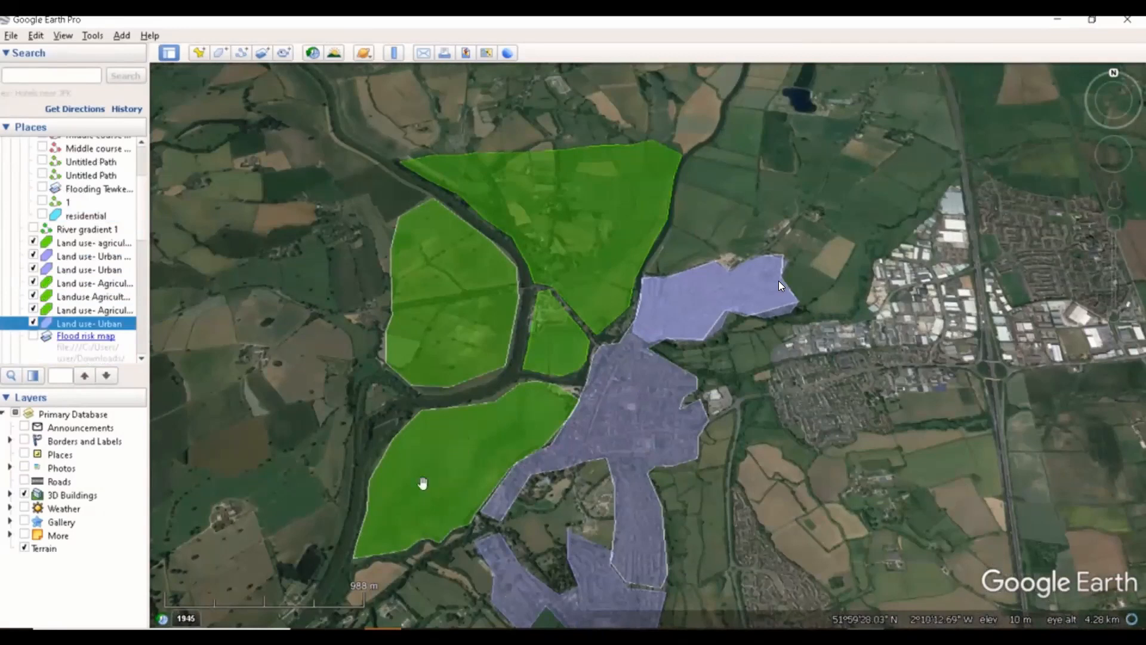
scroll(650, 397, down, 2)
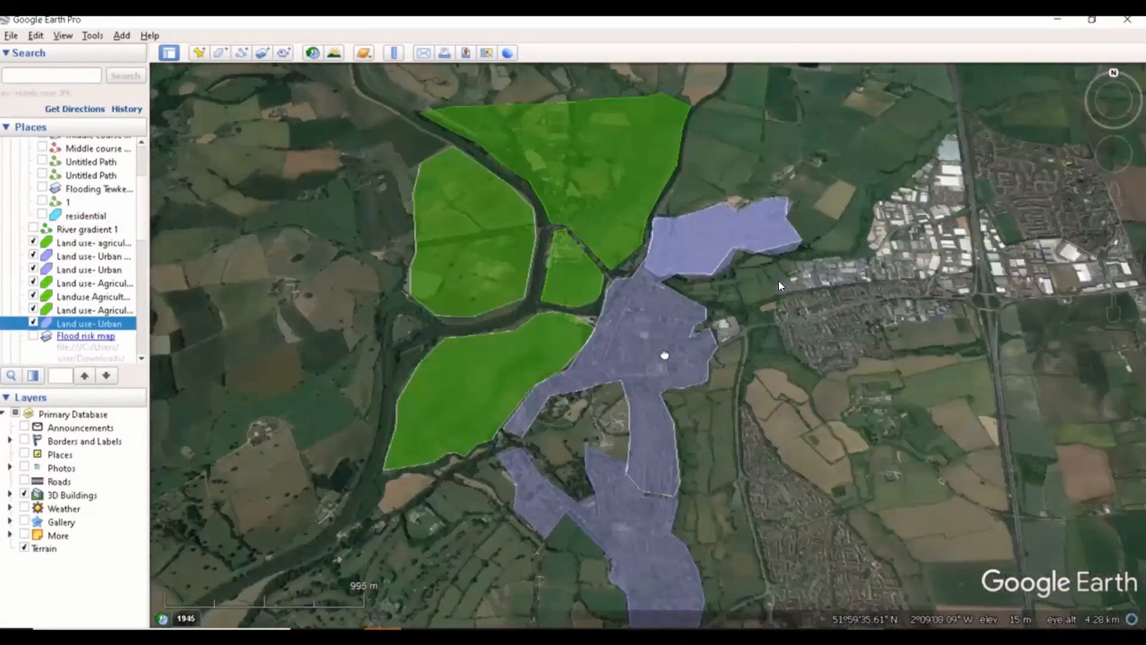
scroll(726, 422, down, 2)
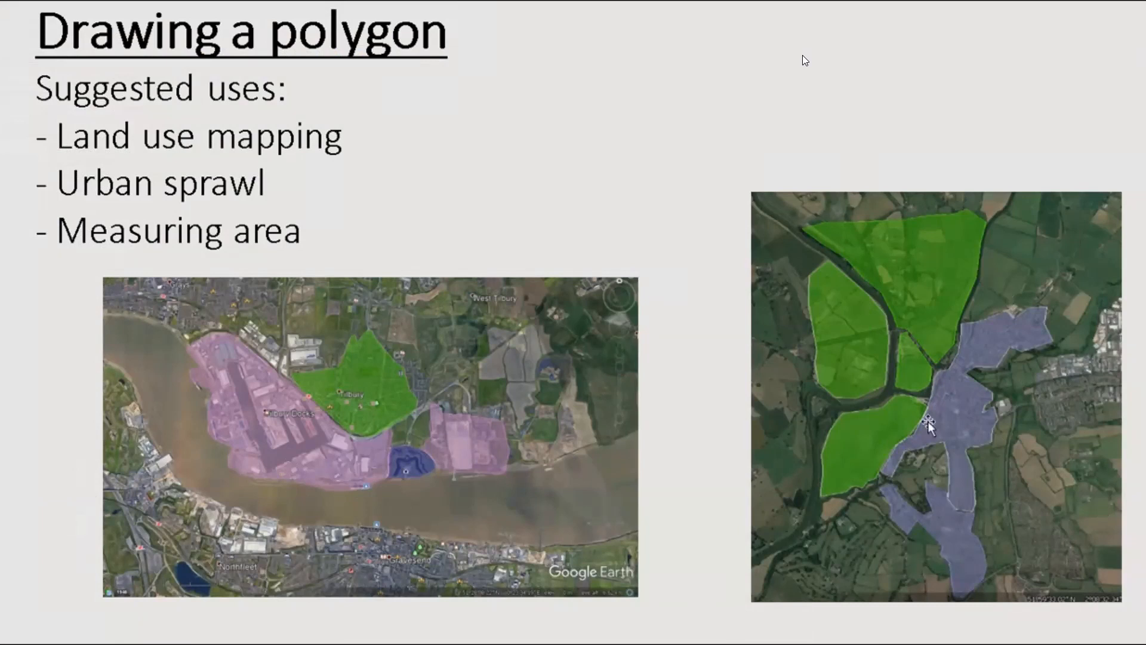
click(546, 231)
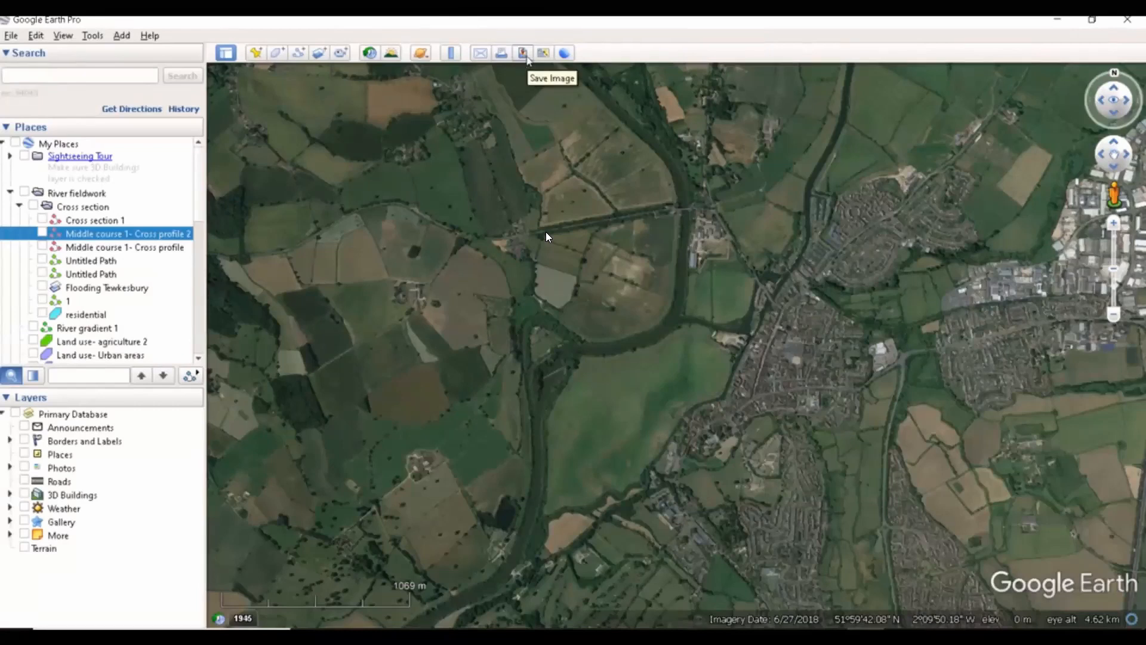
- Set up a map image for saving and reposition its scale bar, north arrow, legend and title box over the map
click(524, 53)
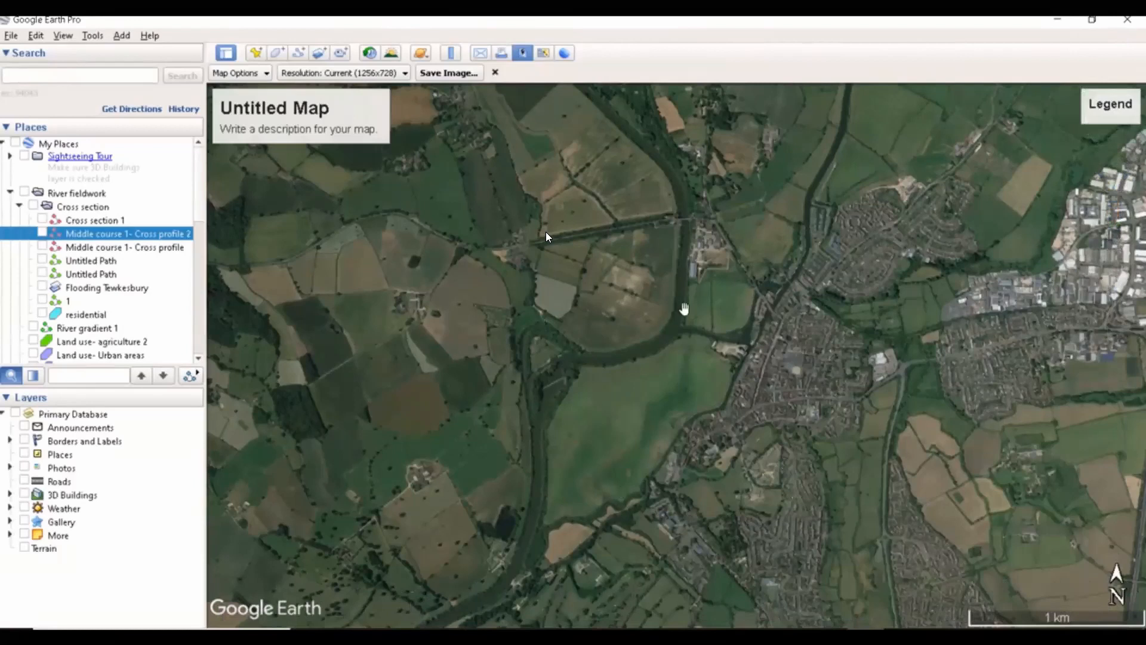
mouse_move(701, 346)
mouse_down()
mouse_move(701, 336)
mouse_move(684, 356)
mouse_up()
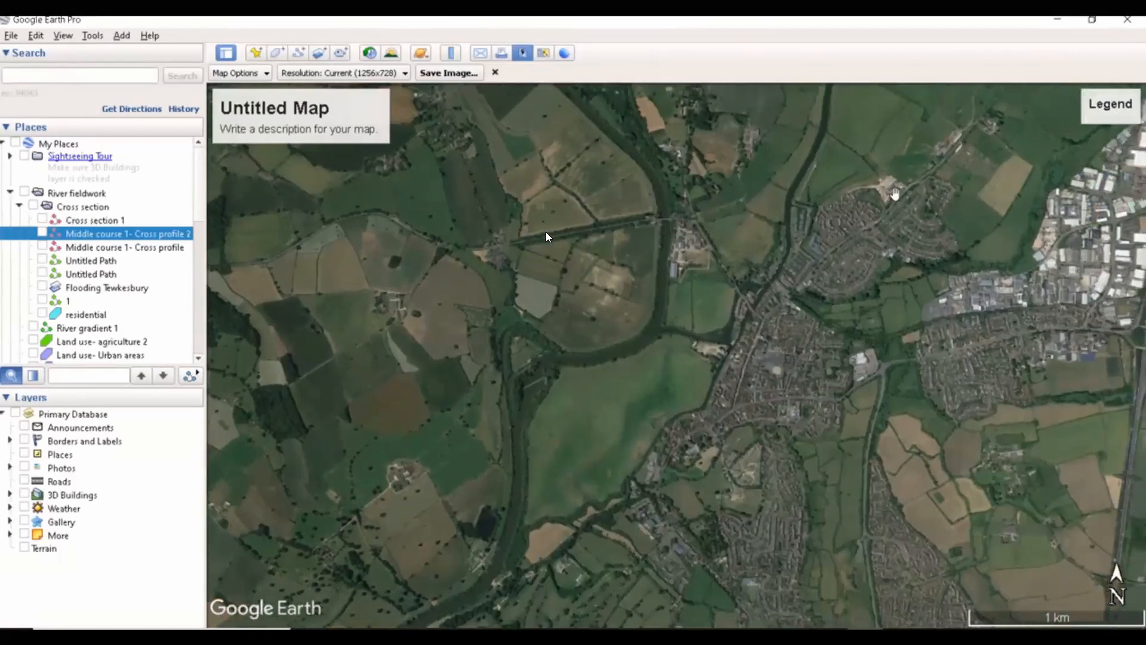
drag(1039, 623, 635, 567)
drag(1120, 586, 807, 206)
drag(1118, 121, 407, 336)
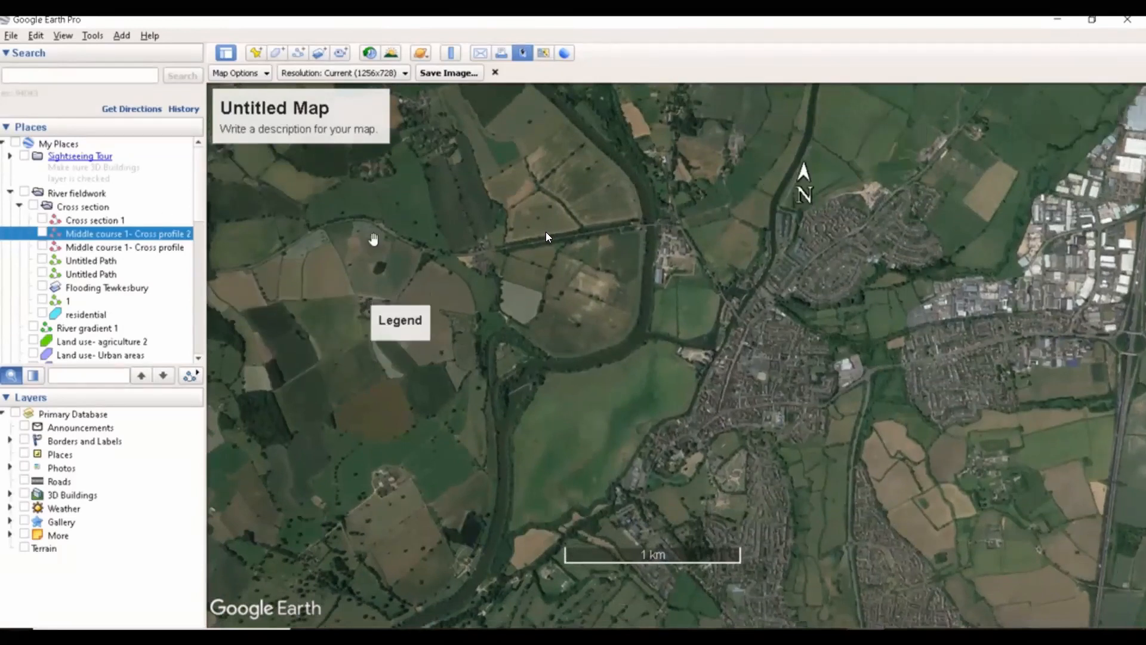
drag(335, 133, 645, 209)
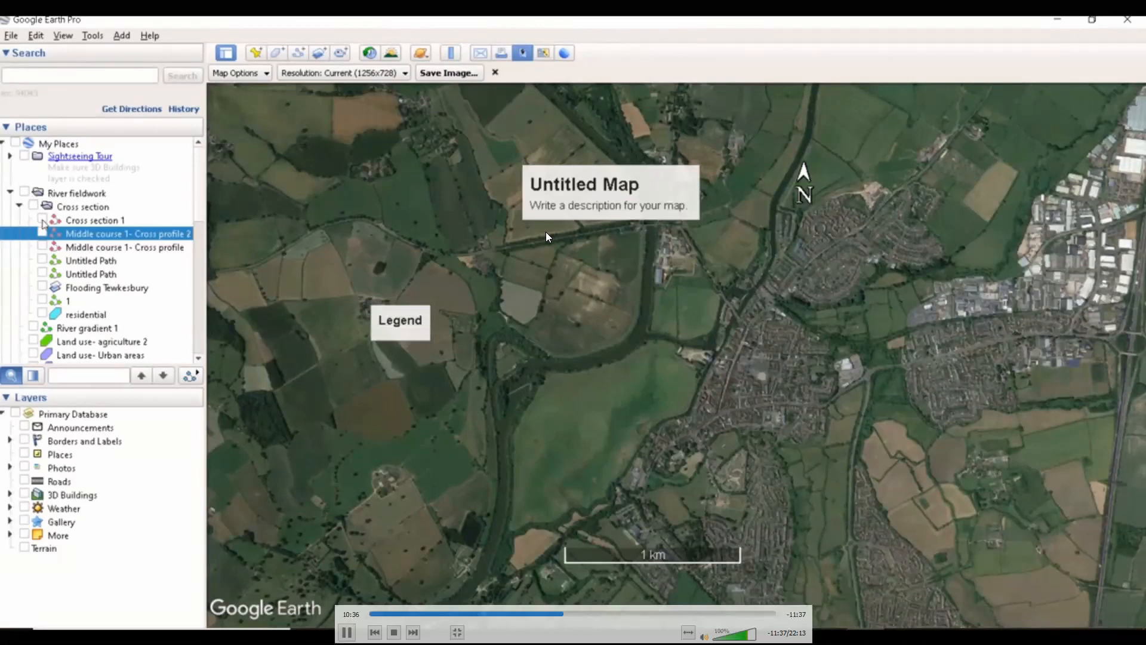
- Show Cross section 1, both Middle course 1 cross profiles and both Untitled Path lines on the map image
click(43, 219)
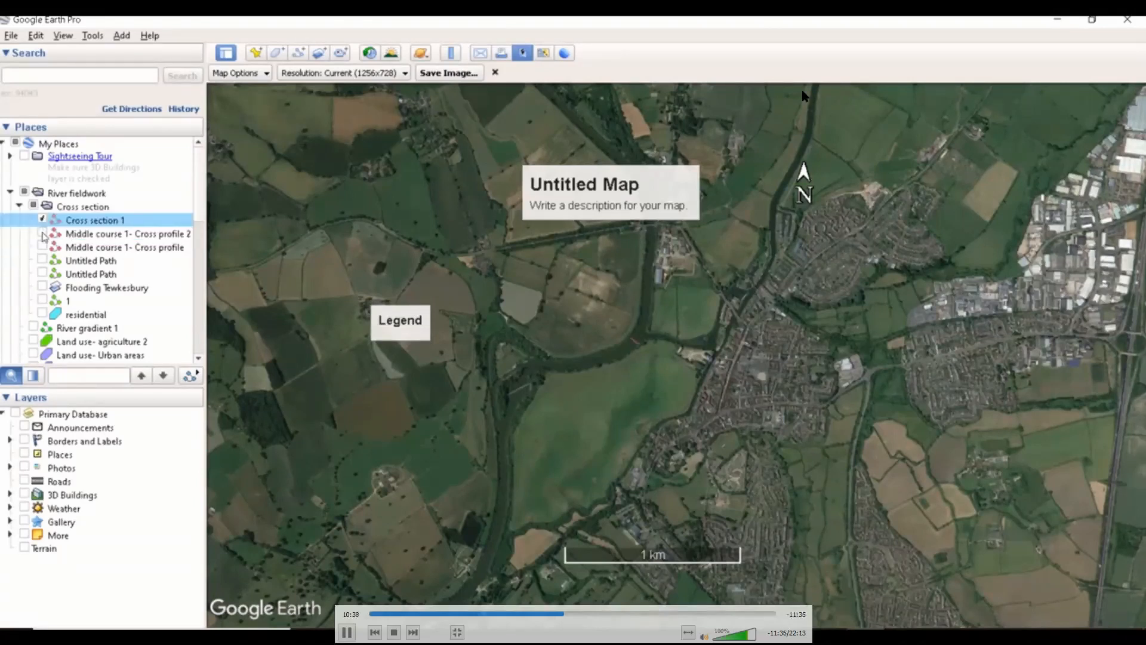
click(42, 233)
click(43, 247)
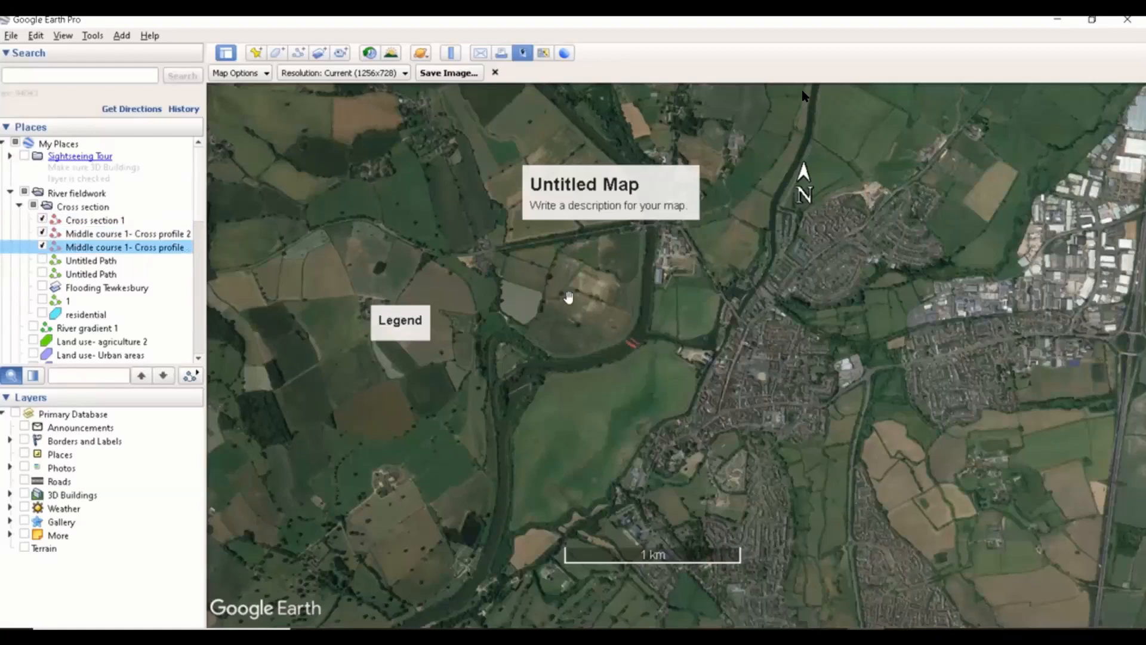
click(44, 263)
click(43, 260)
click(42, 273)
click(43, 274)
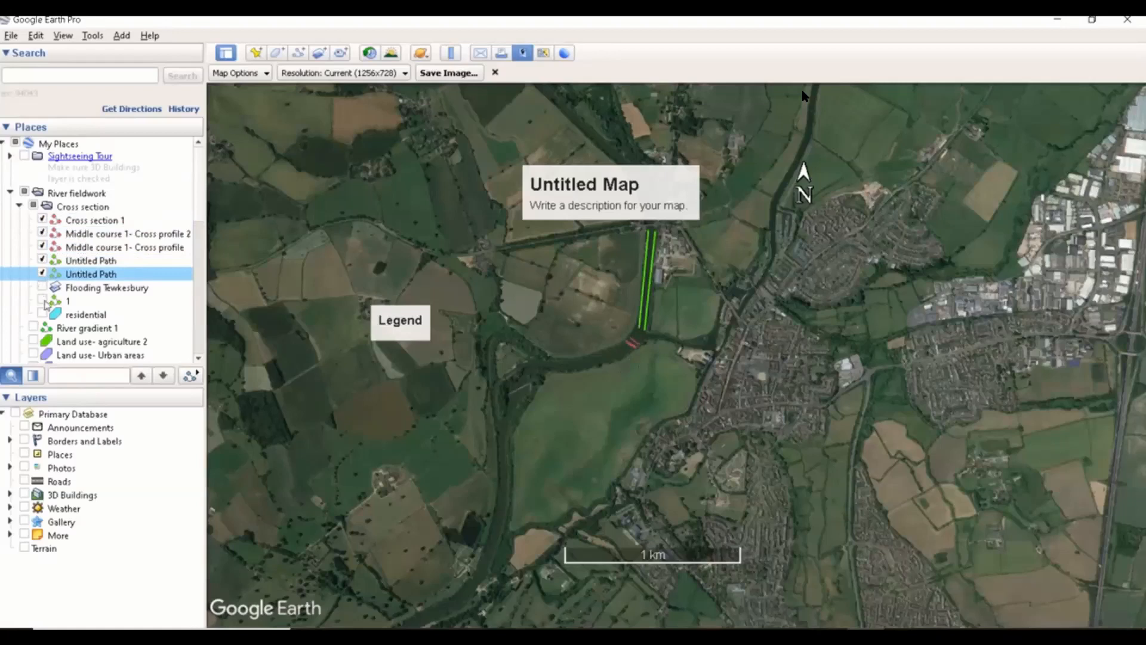
- Show the Land use- agriculture 2 polygon on the map and preview the Land use- Urban areas and Land use- Urban polygons
scroll(50, 320, down, 1)
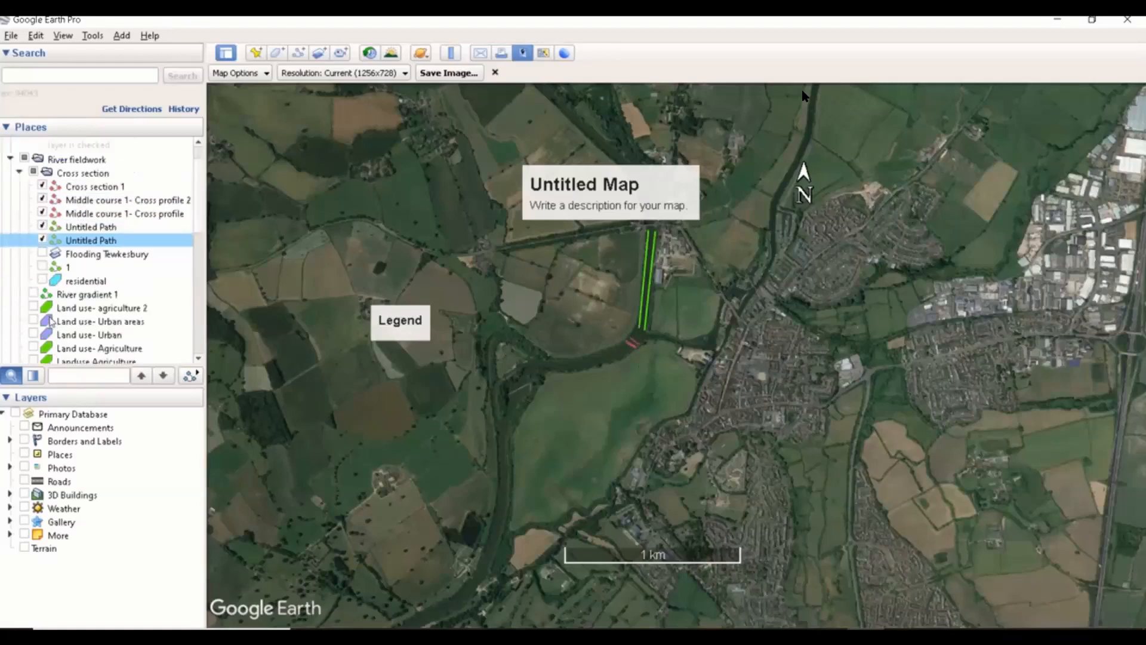
click(34, 307)
click(34, 321)
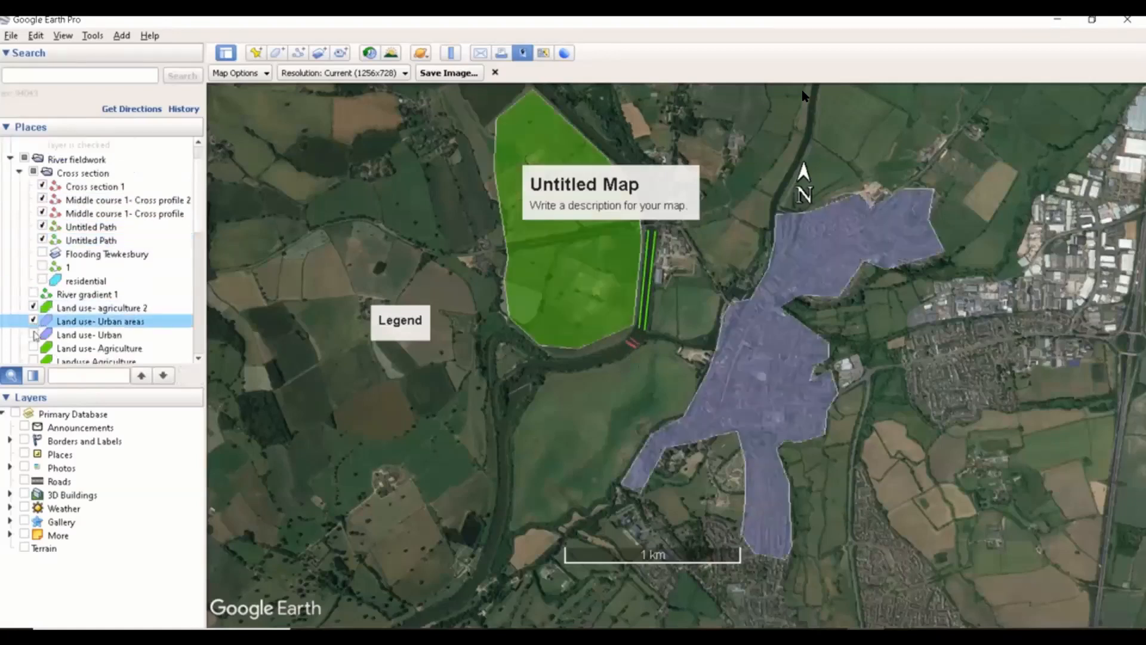
click(33, 334)
click(31, 349)
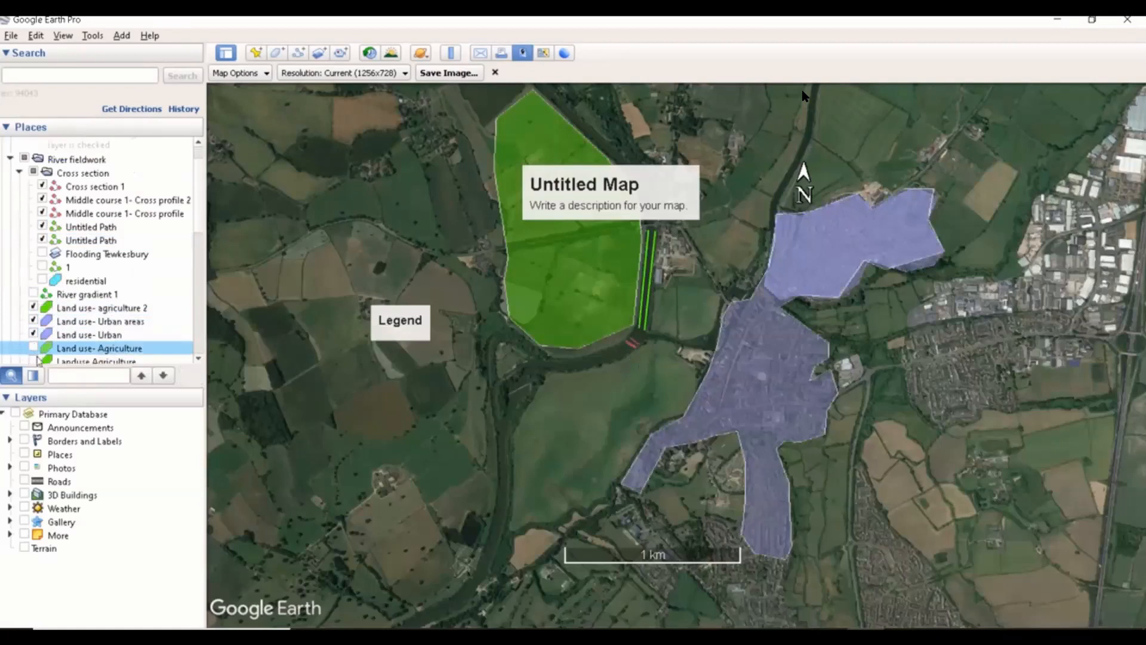
click(33, 322)
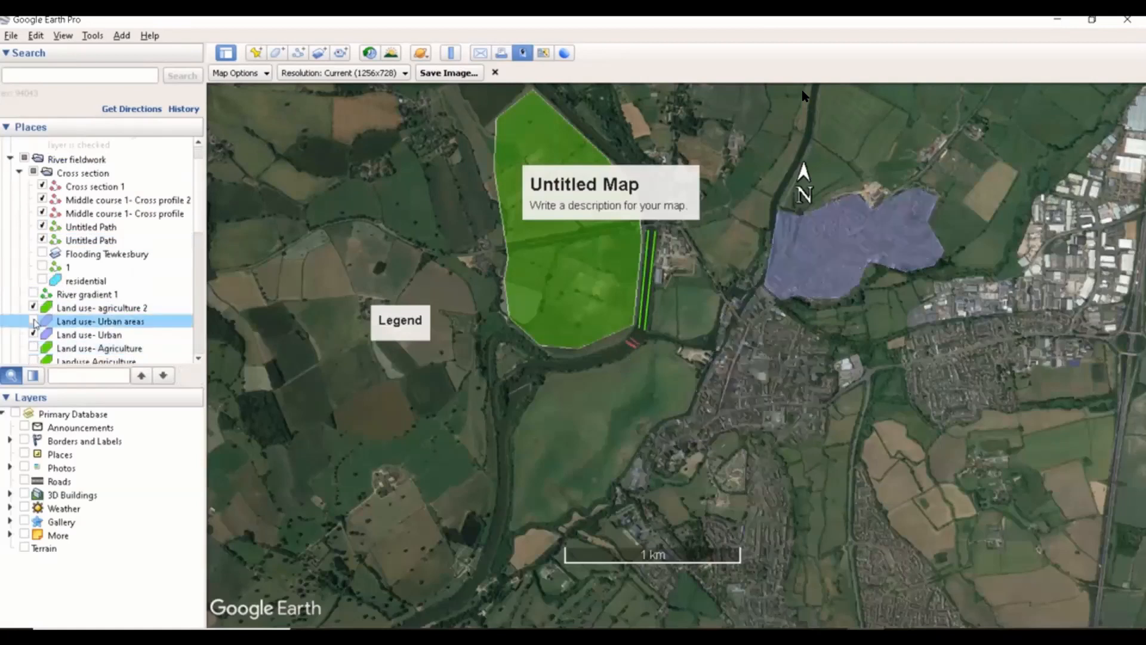
click(33, 333)
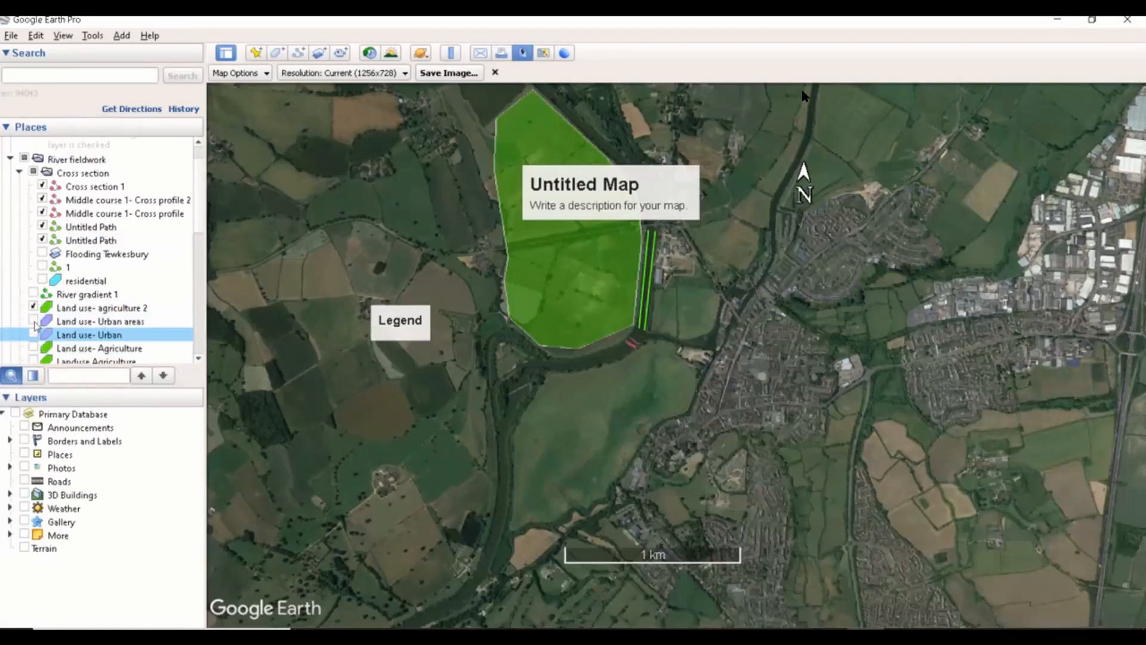
- Show the Land use- Agriculture and Landuse Agriculture polygons beside the river on the map image
click(35, 325)
click(33, 360)
click(34, 344)
click(33, 357)
- Show the remaining Land use- Agriculture polygon, both Land use- Urban polygons and Land use- Urban areas on the map image
scroll(42, 353, down, 1)
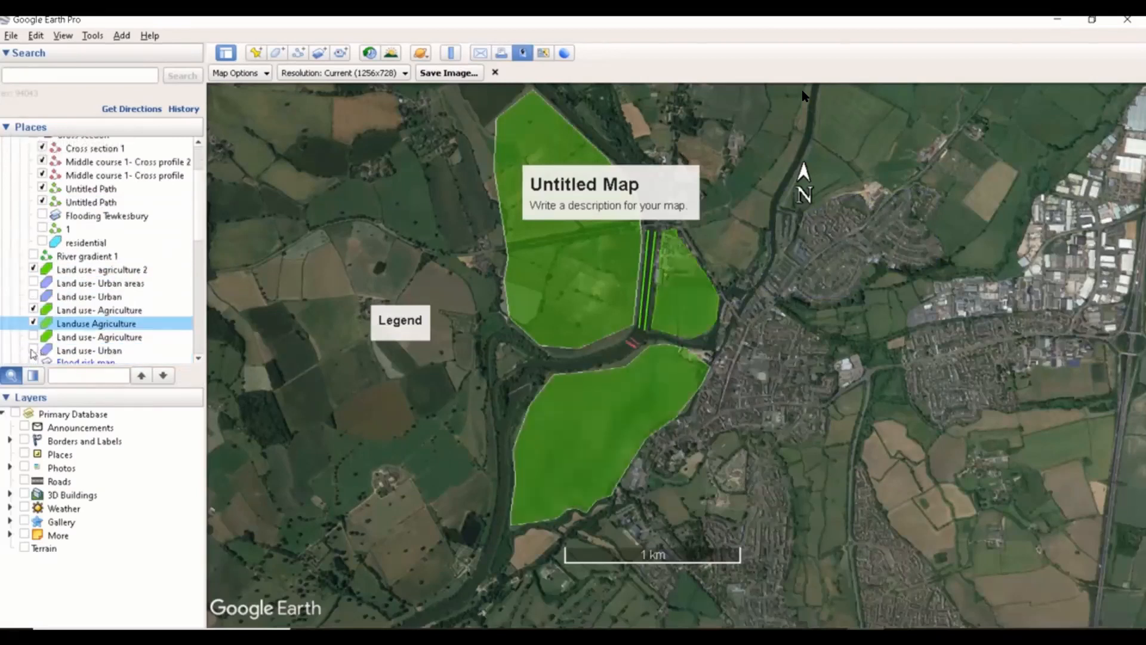
click(33, 355)
click(34, 350)
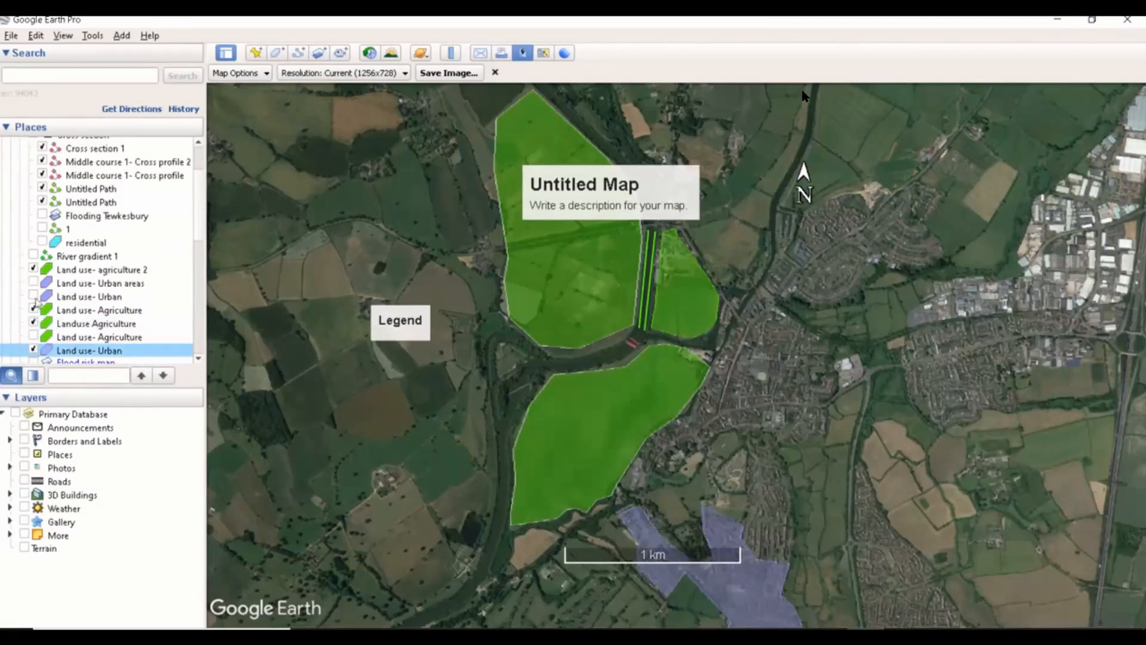
click(33, 296)
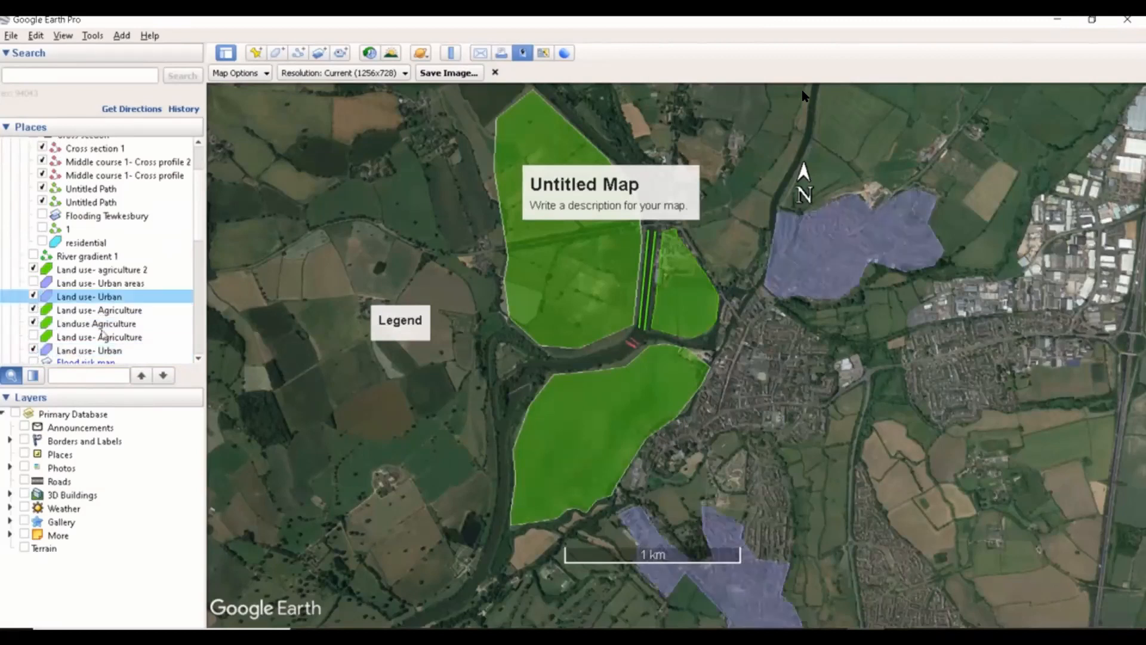
click(34, 338)
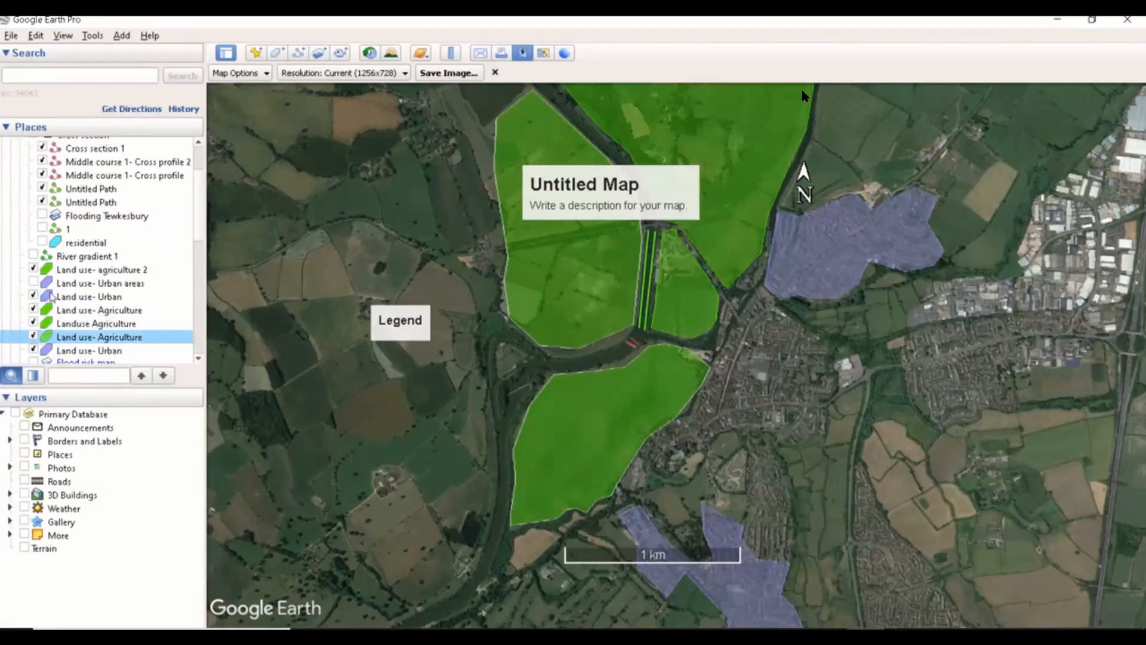
click(34, 283)
- Populate the map legend from the current view and move the legend box over the farmland west of the river
drag(742, 366, 665, 449)
click(397, 321)
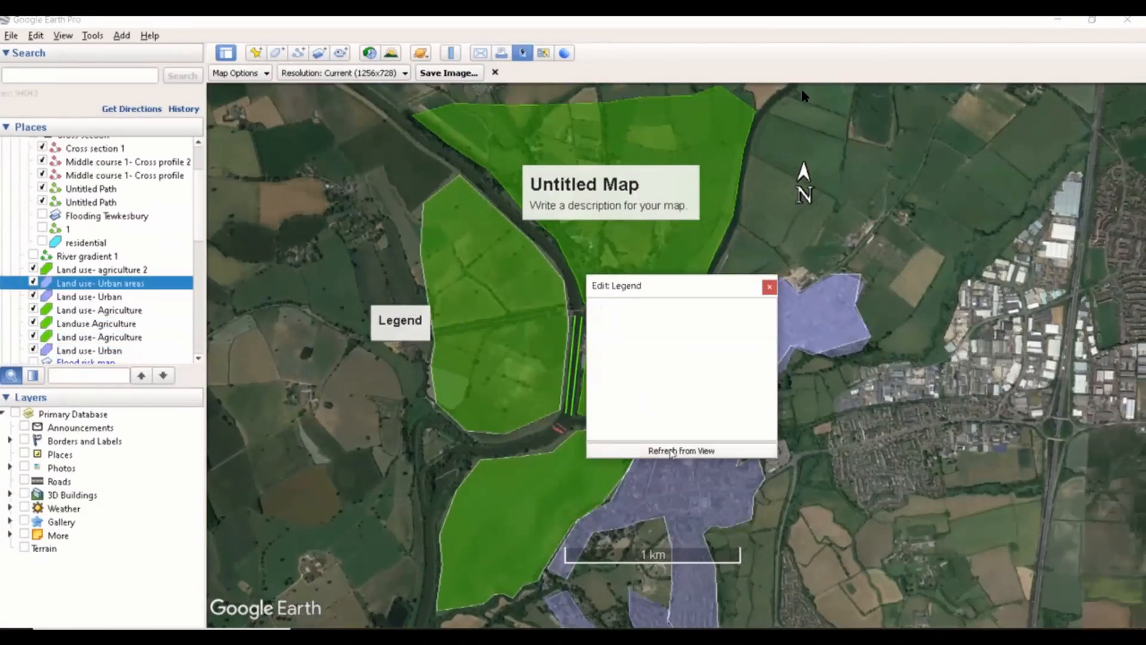
click(677, 451)
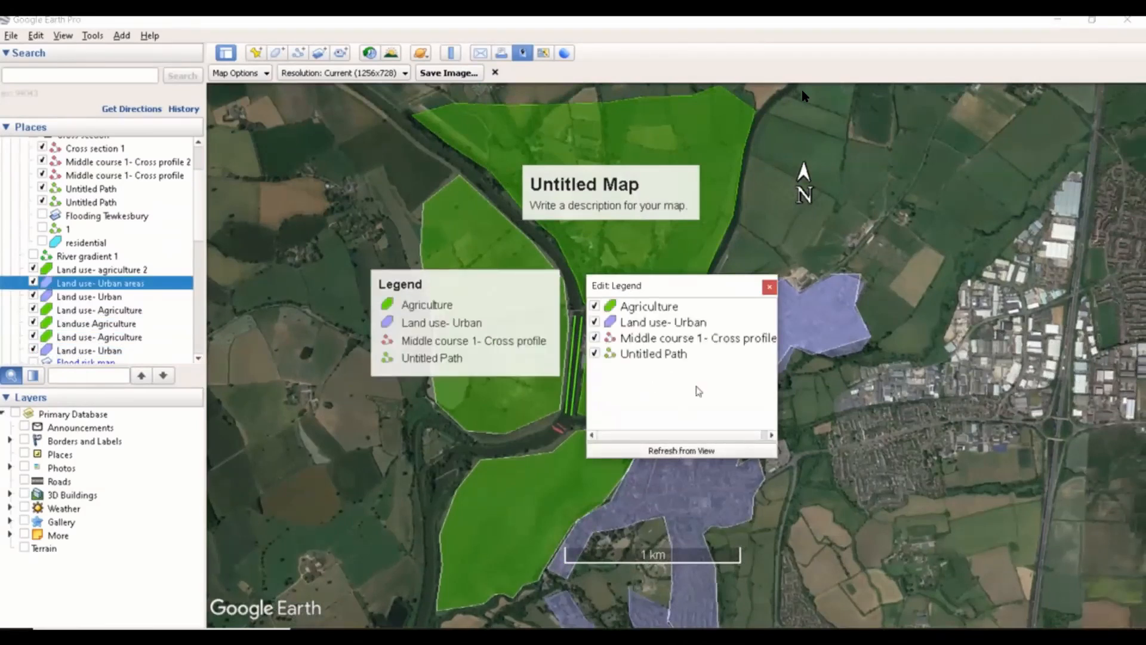
drag(508, 294, 465, 332)
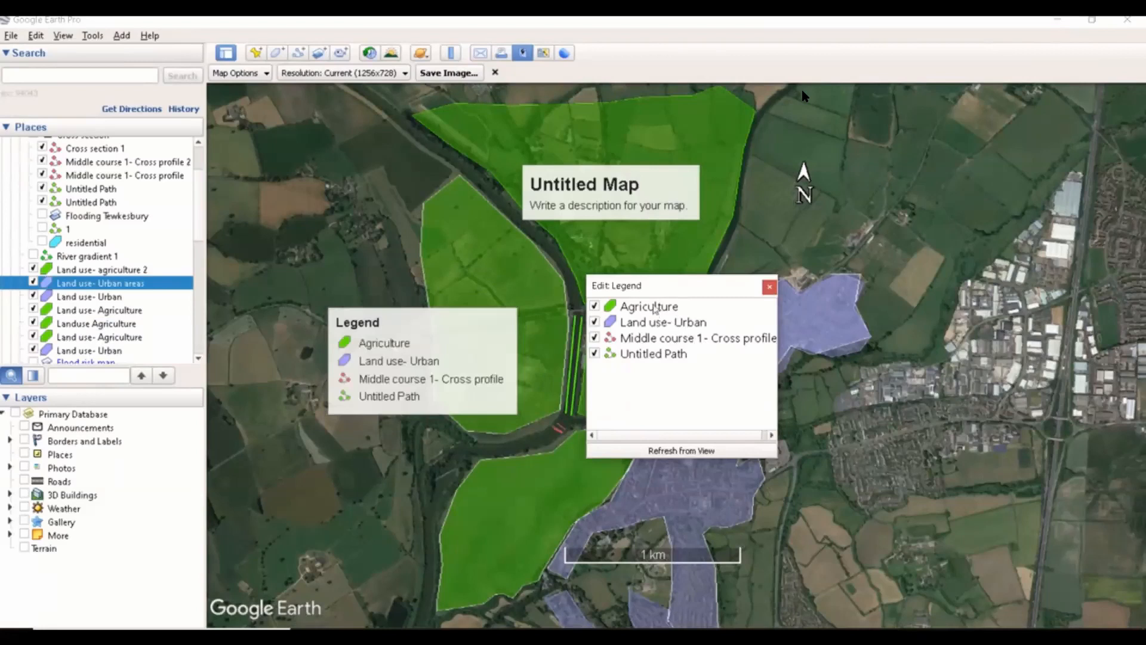
- Rename the legend's Agriculture entry as Land use- Agriculture and its Middle course 1- Cross profile entry as River width
double_click(654, 308)
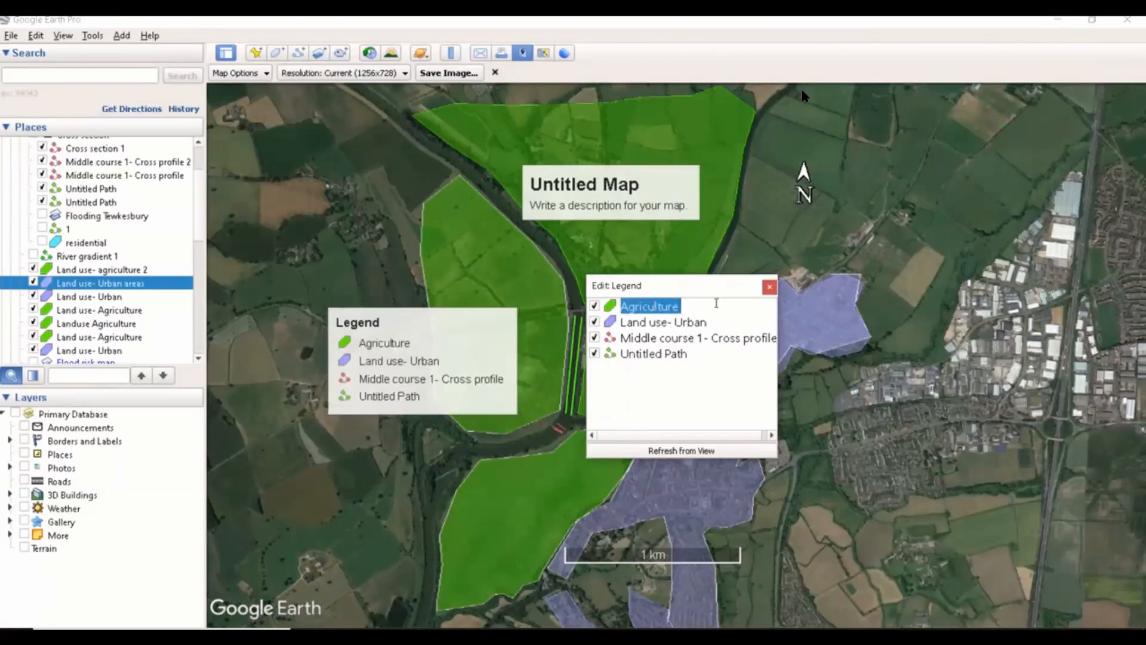
text(Land use)
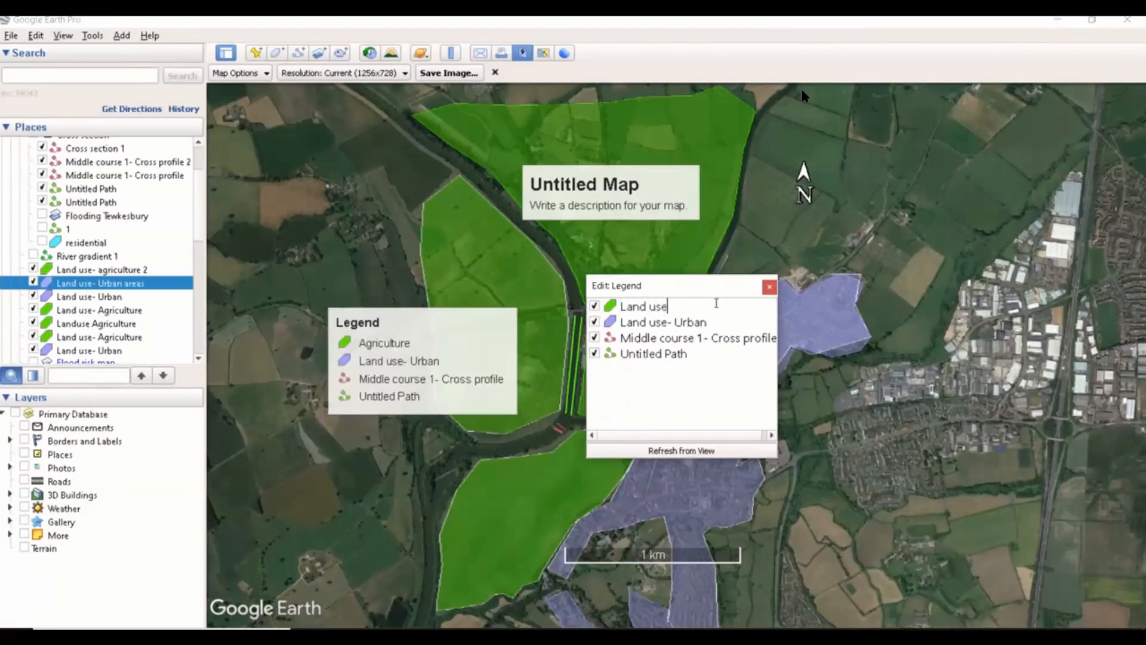
text(- Agriculture)
click(677, 341)
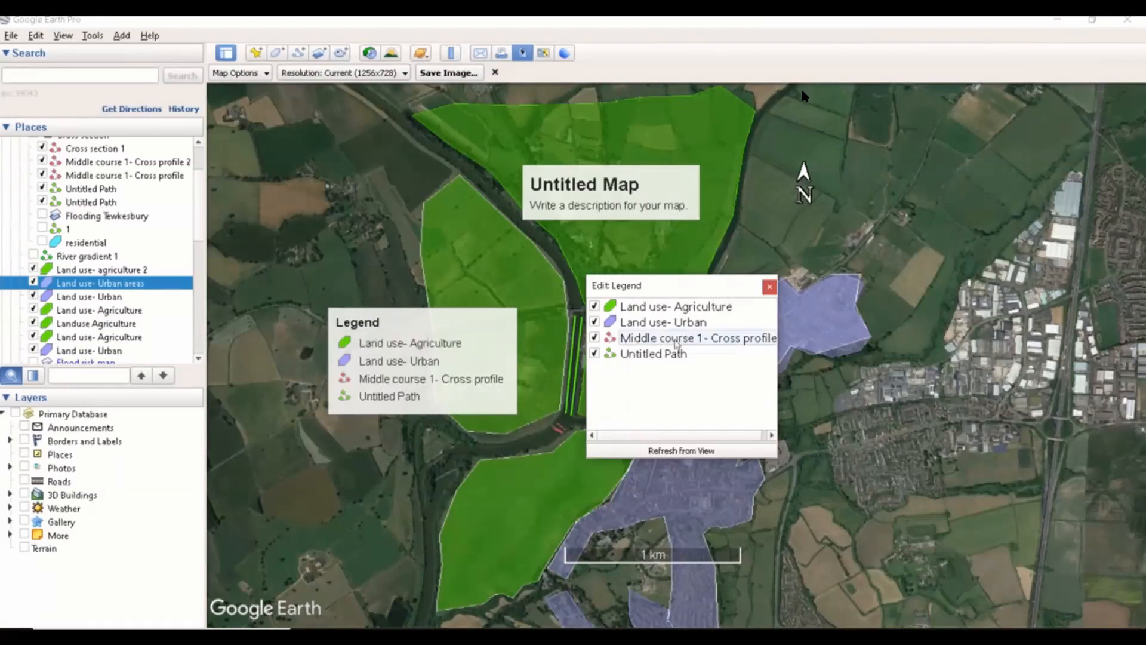
click(690, 336)
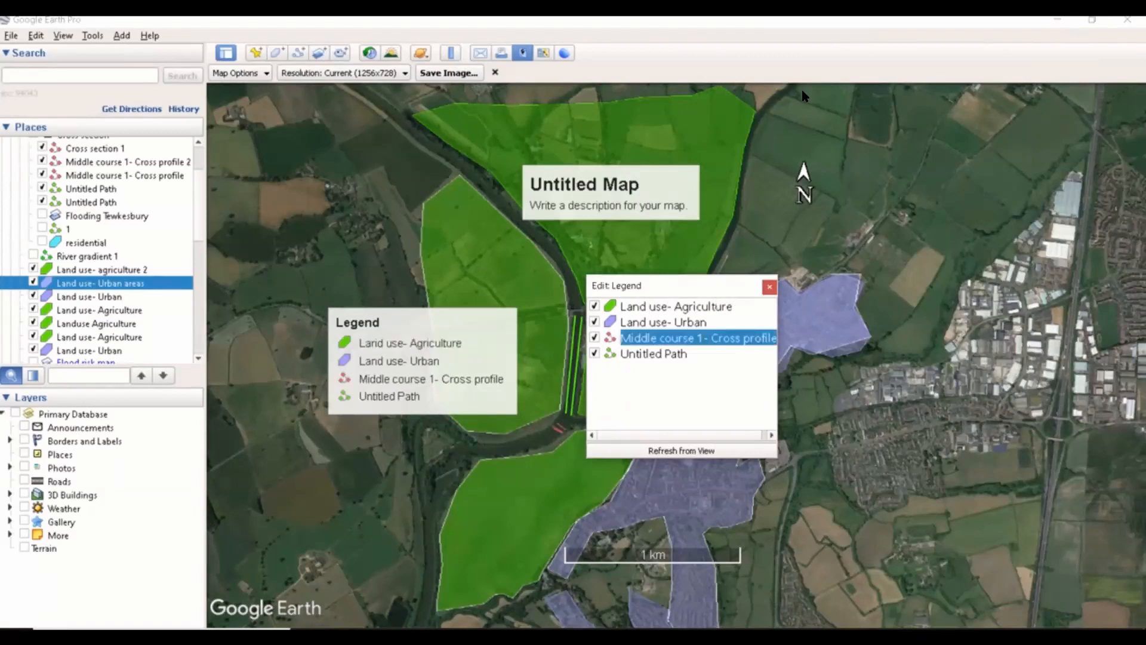
text(River width)
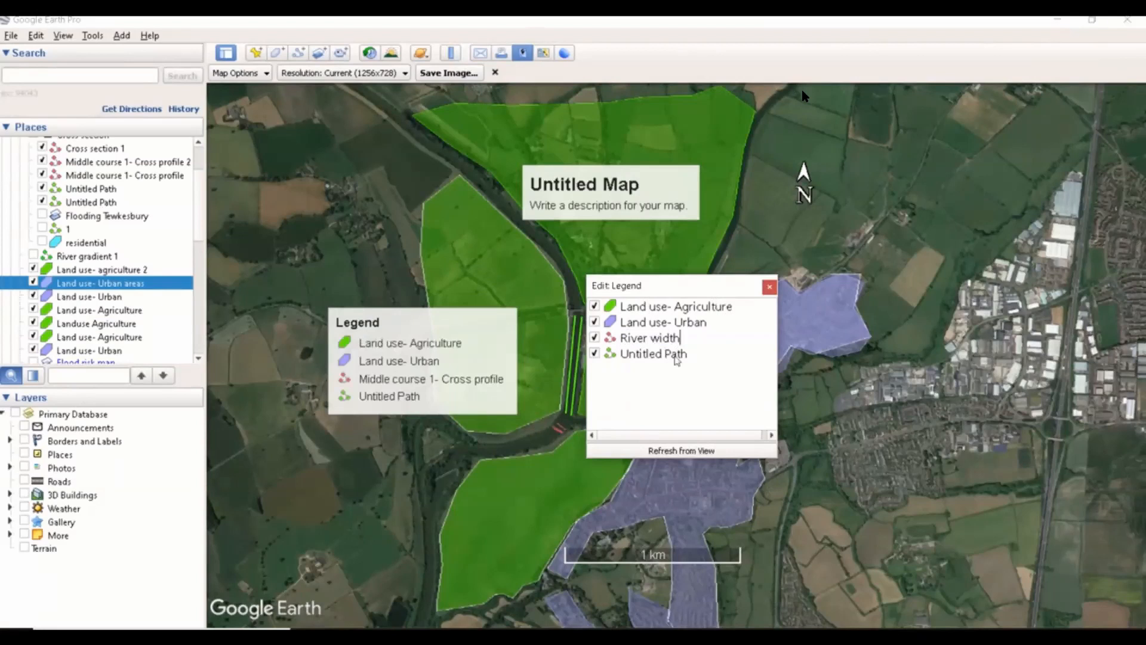
- Rename the legend's Untitled Path entry as River Gradient, keep it included and finish editing the legend
double_click(674, 356)
click(673, 354)
key(ctrl+a)
text(River Gradient)
key(Return)
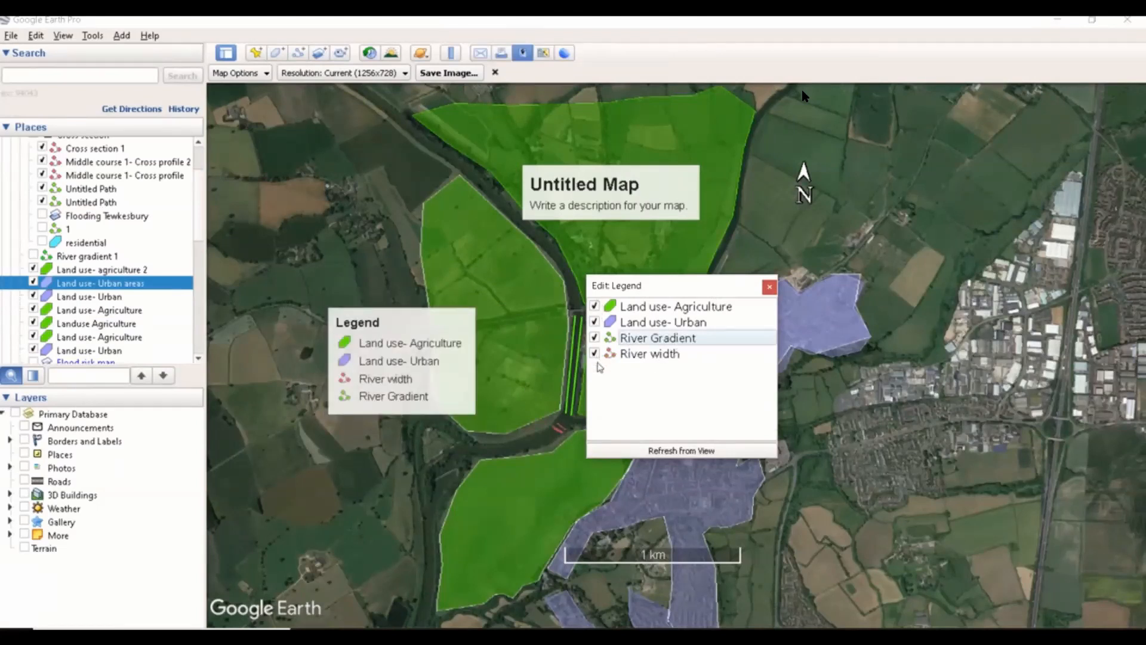
click(595, 339)
click(595, 338)
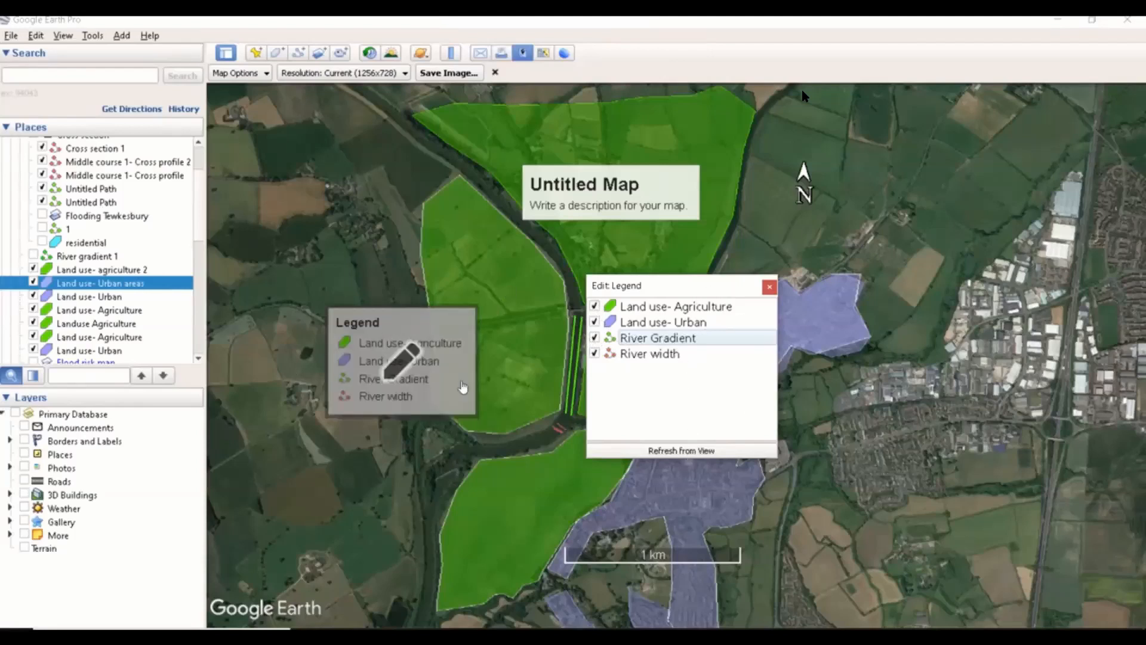
click(770, 288)
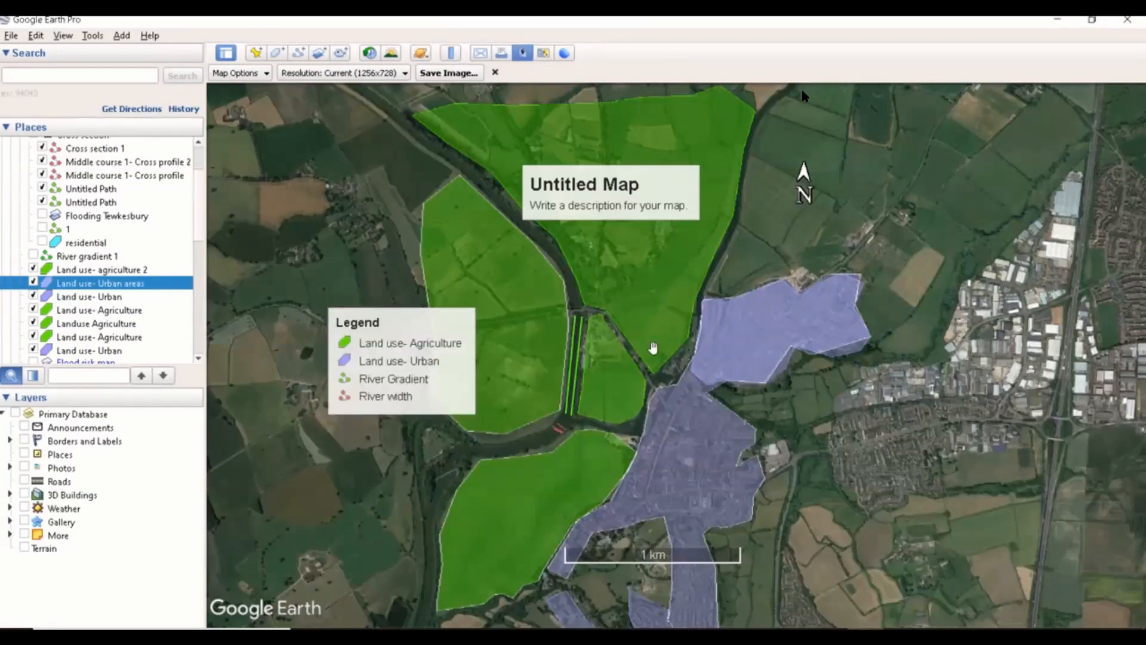
- Title the map image Land use map, leave its description blank and start saving the image
click(590, 186)
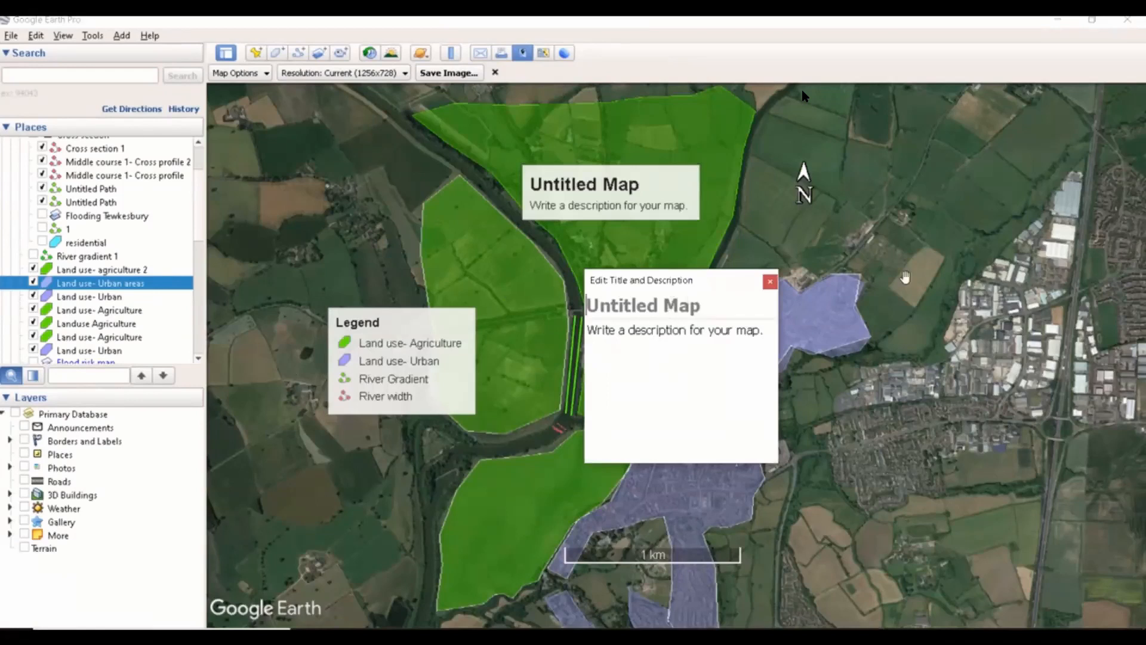
text(Land us)
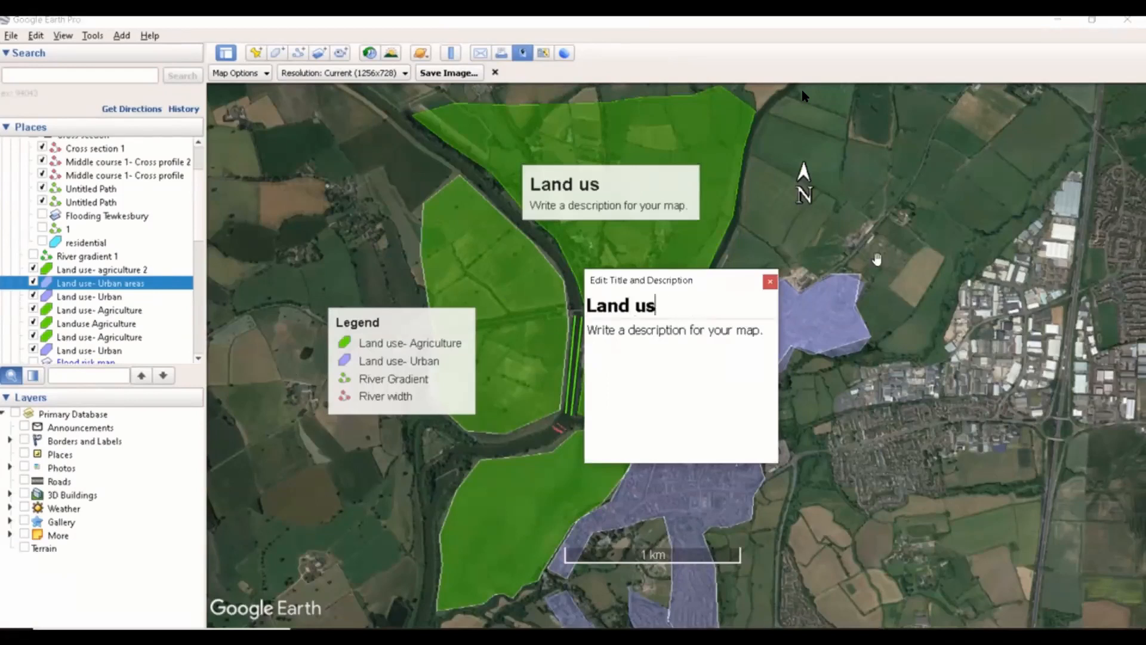
text(e map)
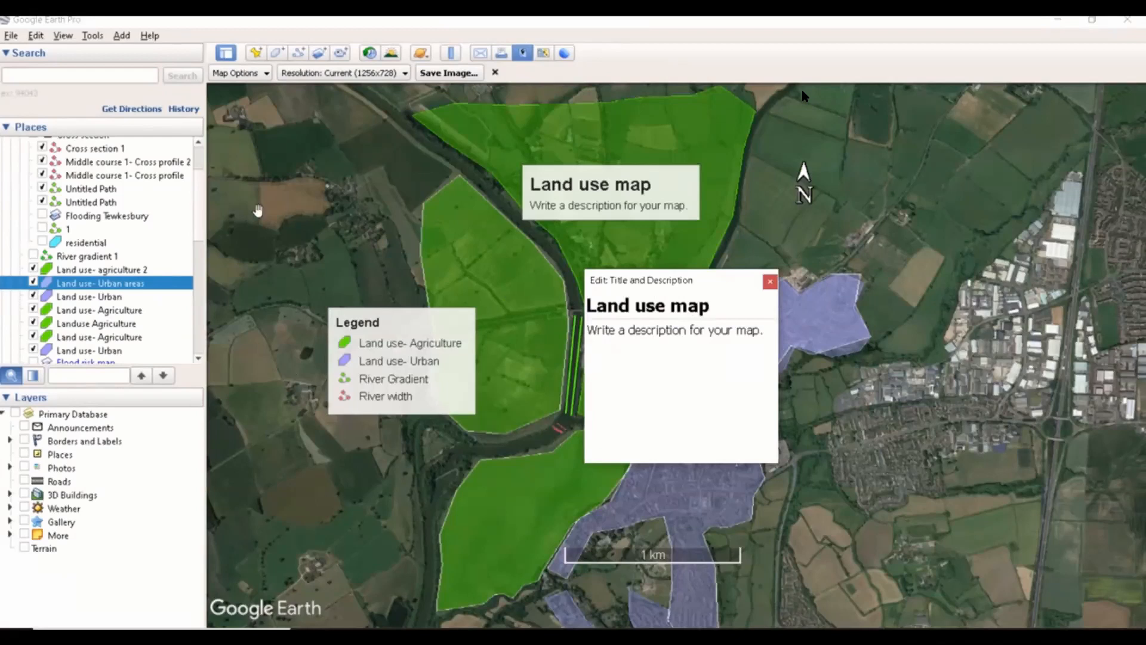
click(636, 339)
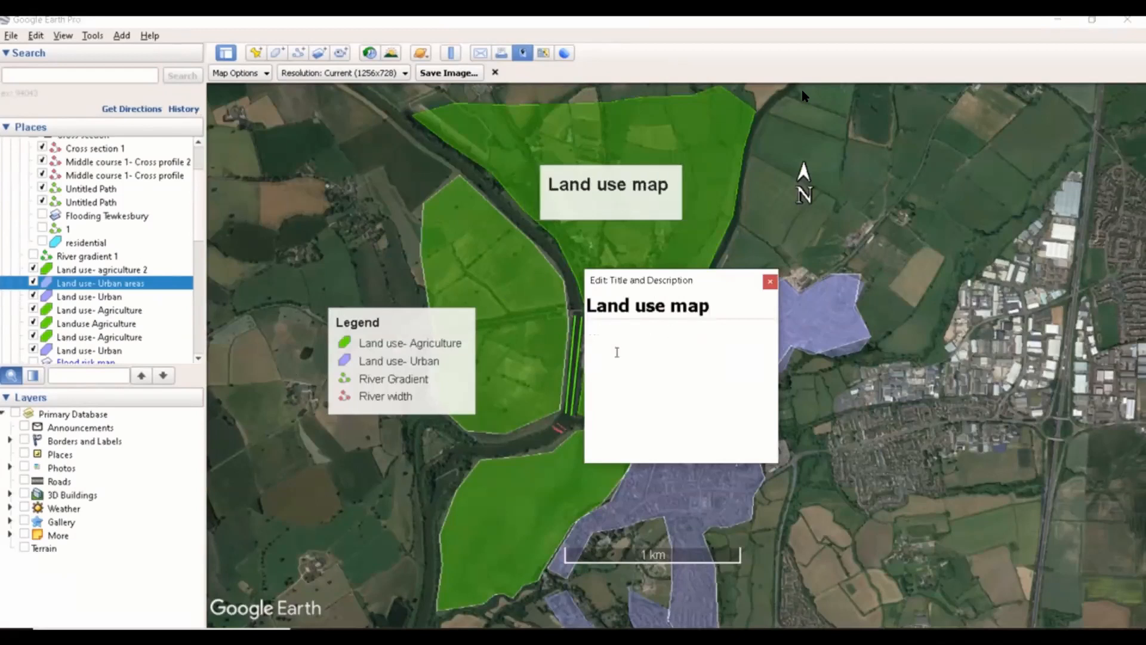
click(770, 282)
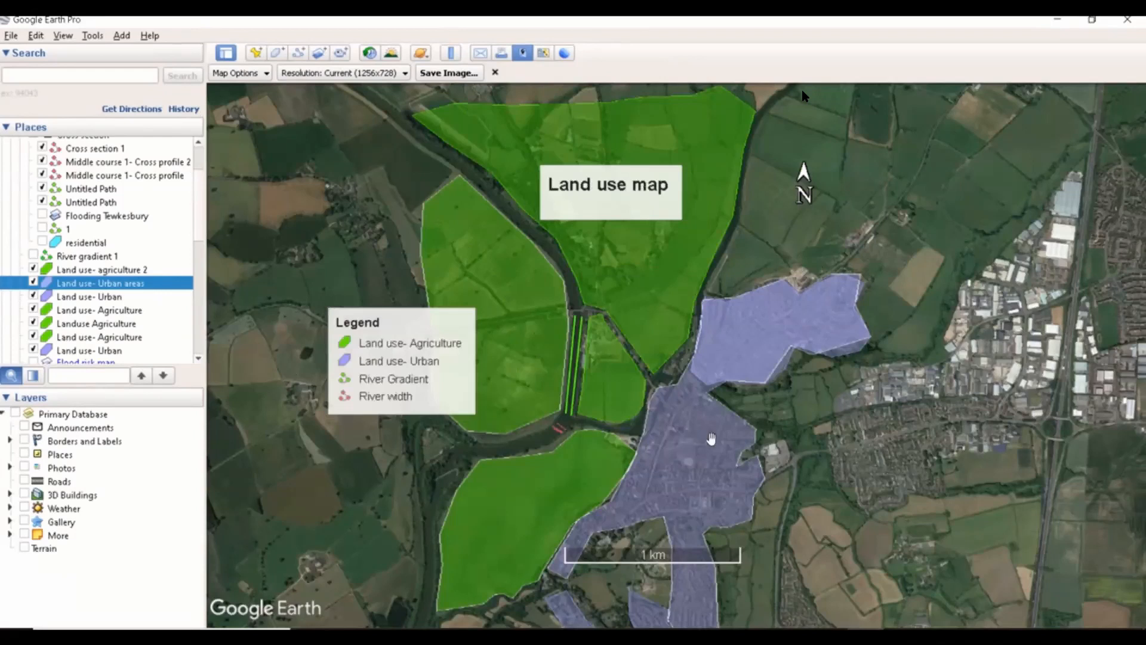
click(452, 76)
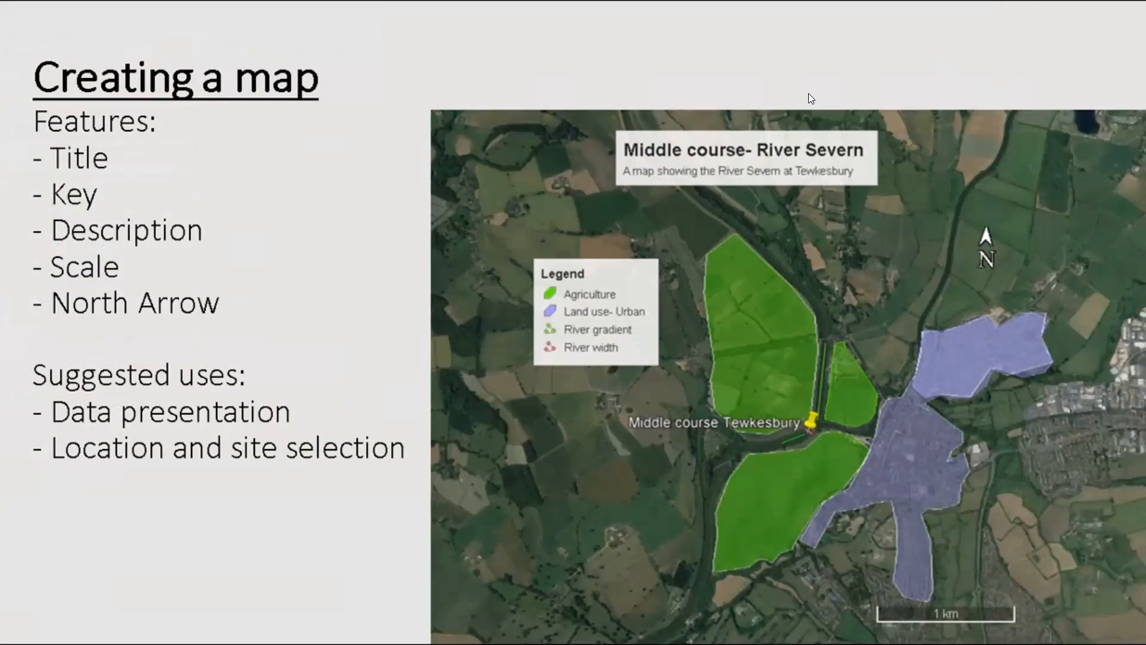
click(810, 98)
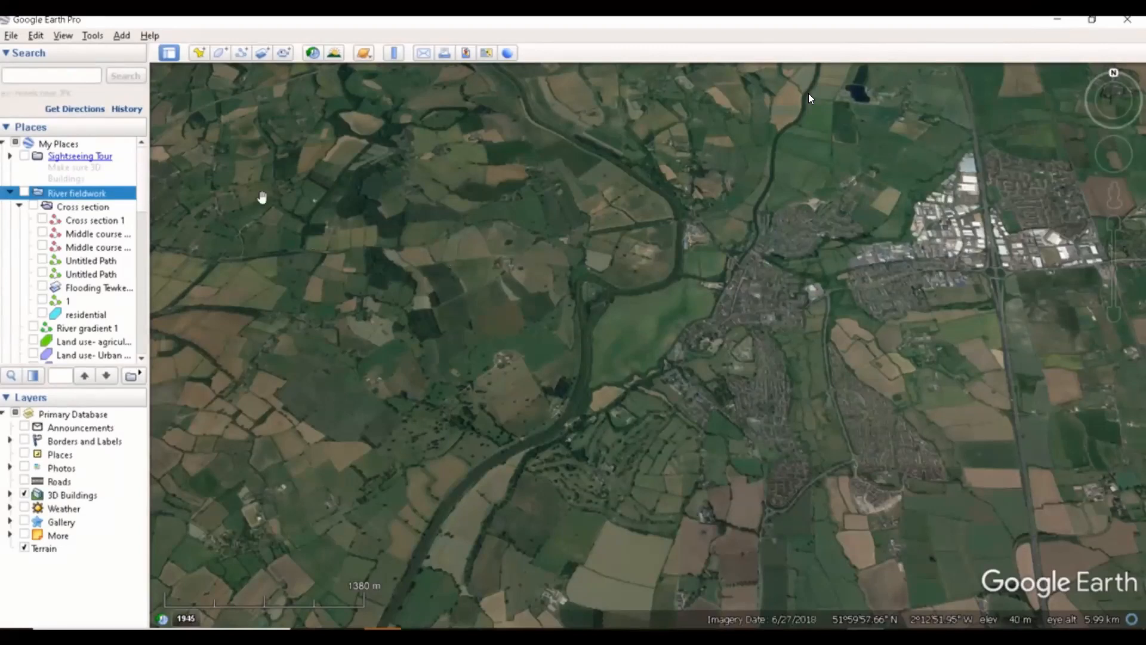
- Turn on historical imagery and examine Tewkesbury and the surrounding river channels up close
click(311, 52)
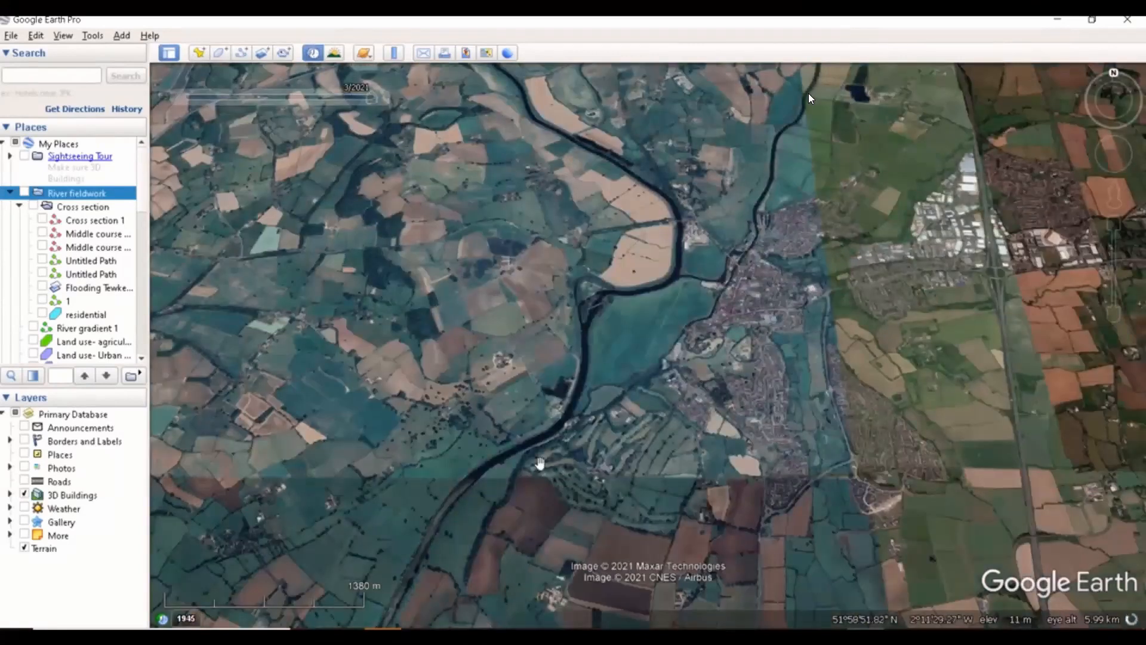
scroll(674, 445, up, 2)
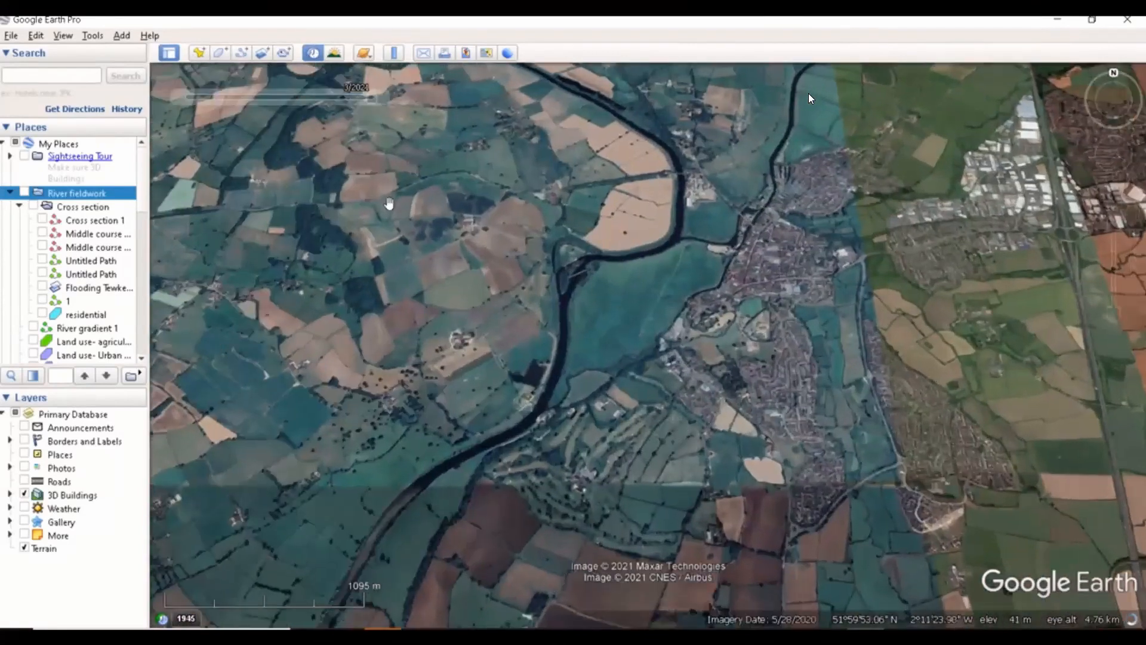
scroll(716, 377, up, 2)
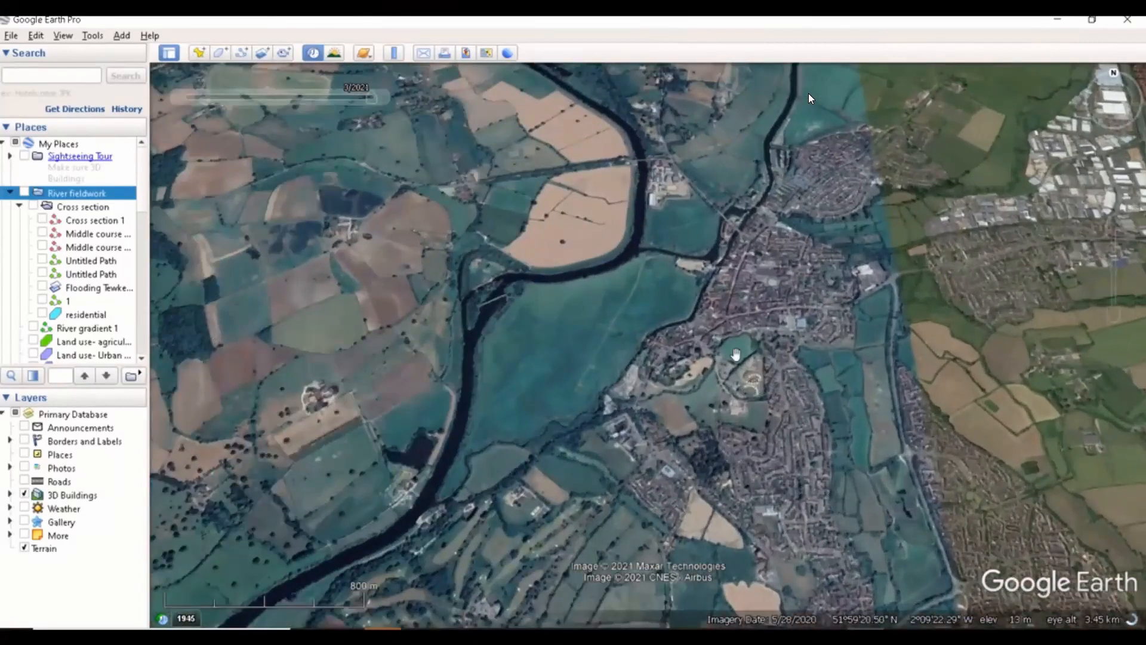
drag(689, 230, 682, 451)
scroll(715, 600, up, 2)
drag(718, 584, 796, 395)
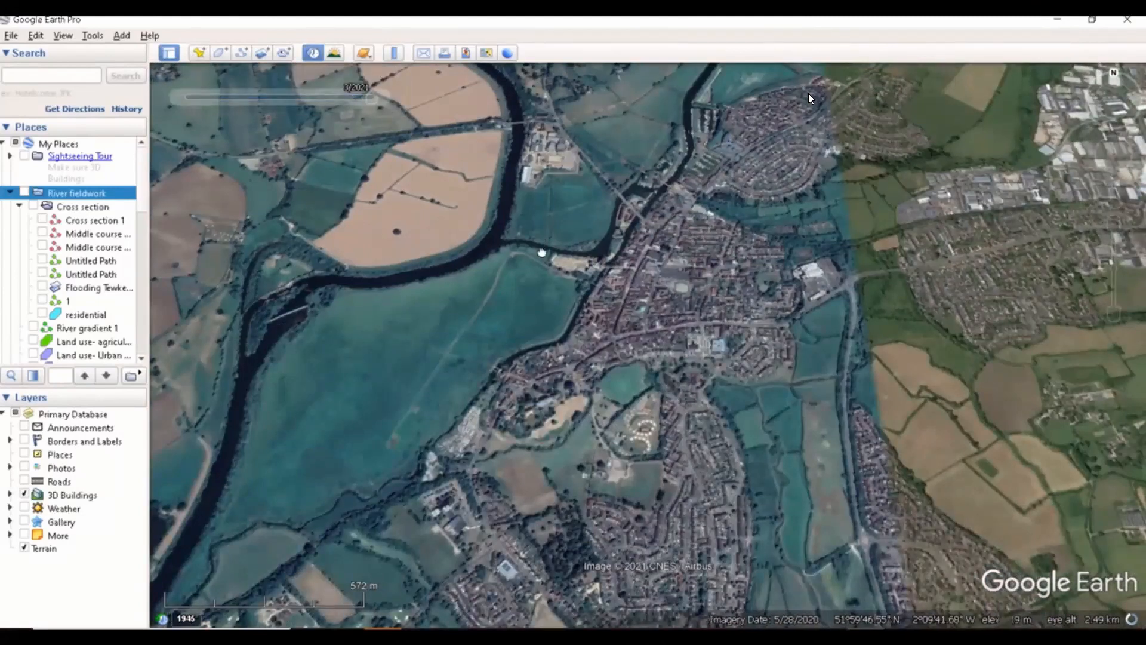
drag(542, 244, 549, 290)
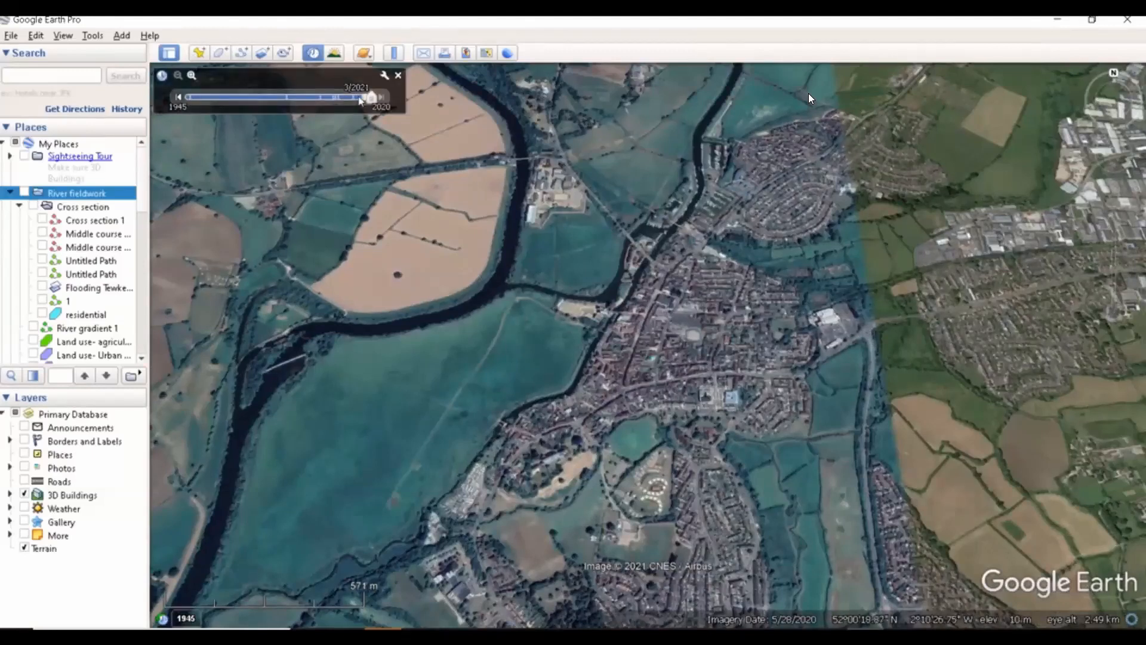
- Compare the 12/1945 historical imagery of Tewkesbury with the 5/2020 imagery, ending on the 1945 view
drag(365, 97, 187, 100)
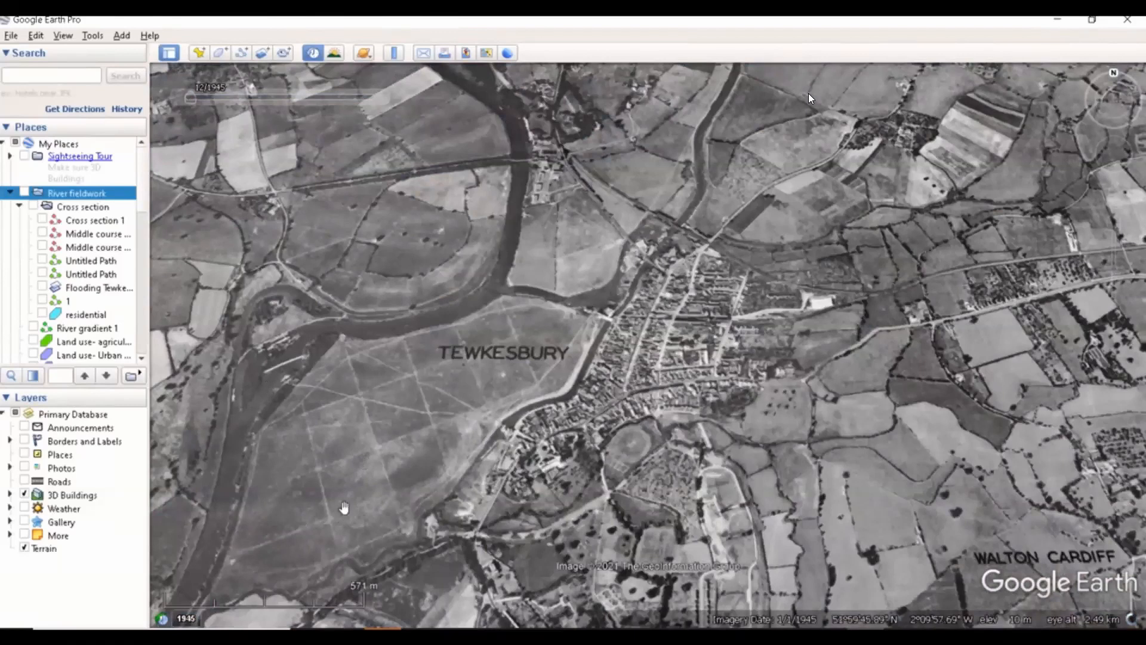
drag(190, 97, 378, 103)
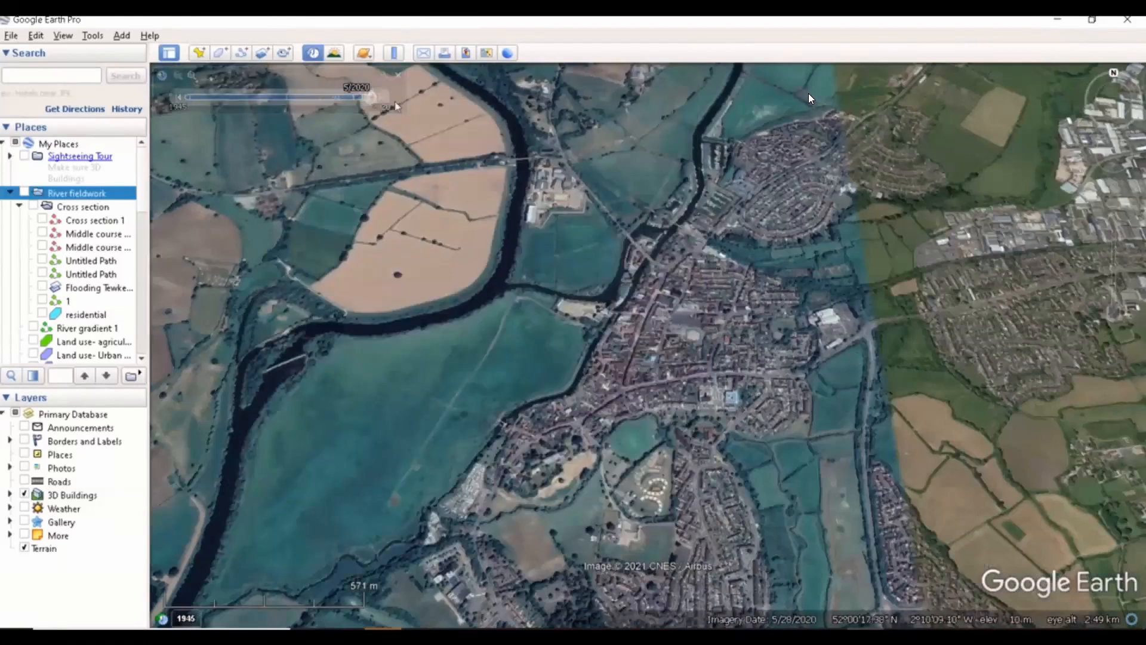
drag(368, 101, 190, 99)
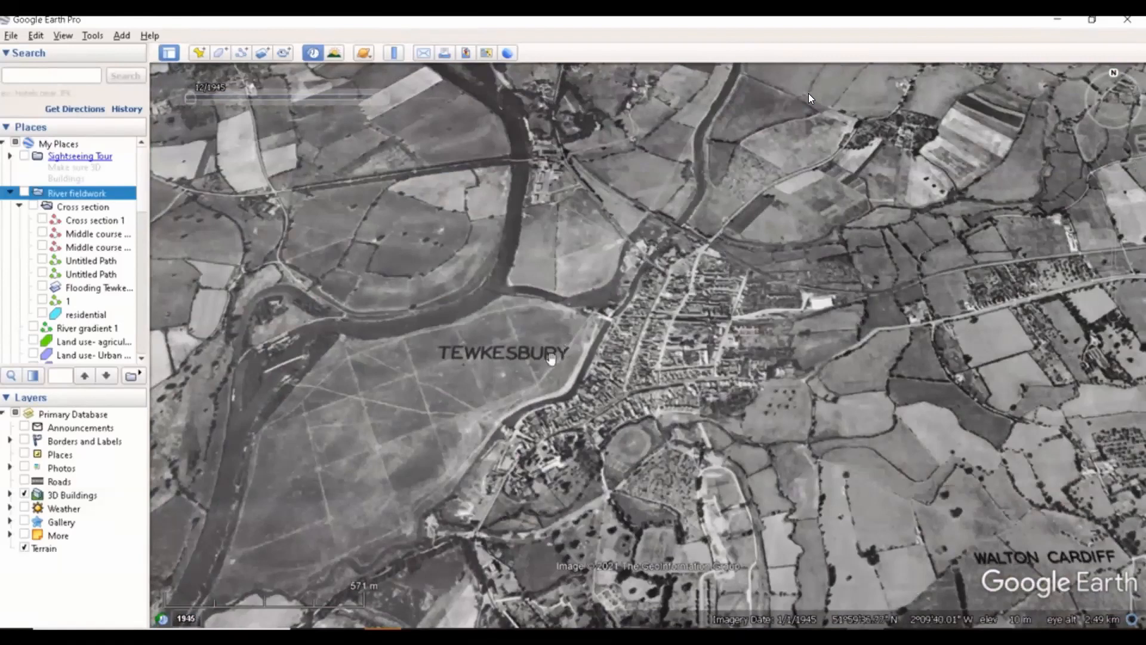
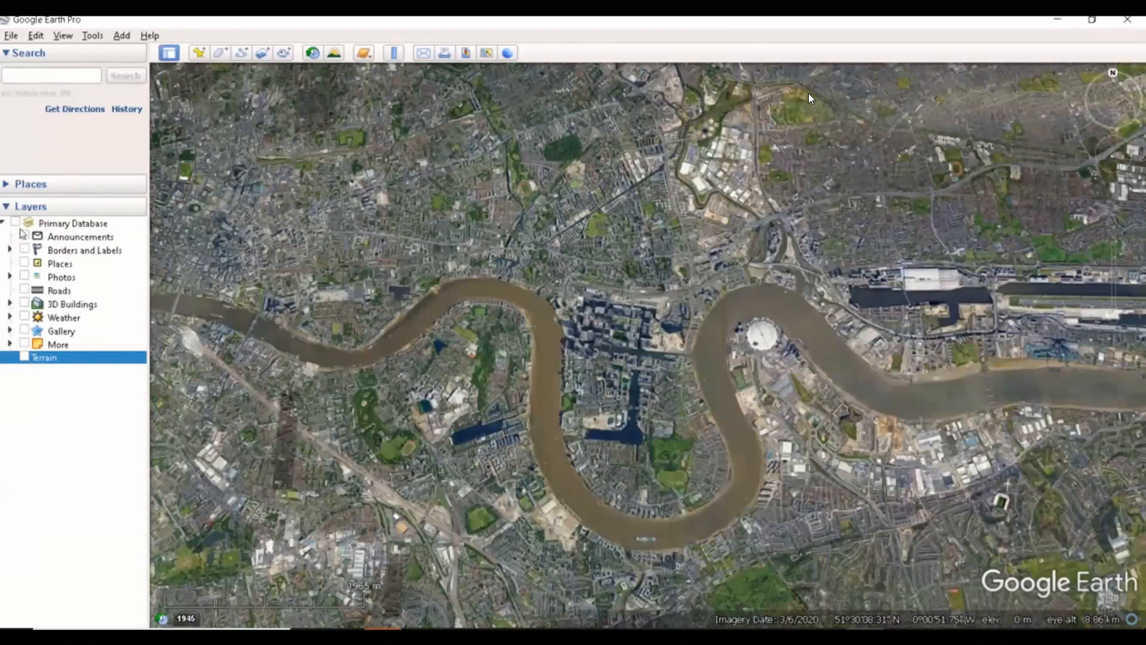
- Display the Borders and Labels, Places and Roads layers over London and view the Thames around the Isle of Dogs
click(24, 250)
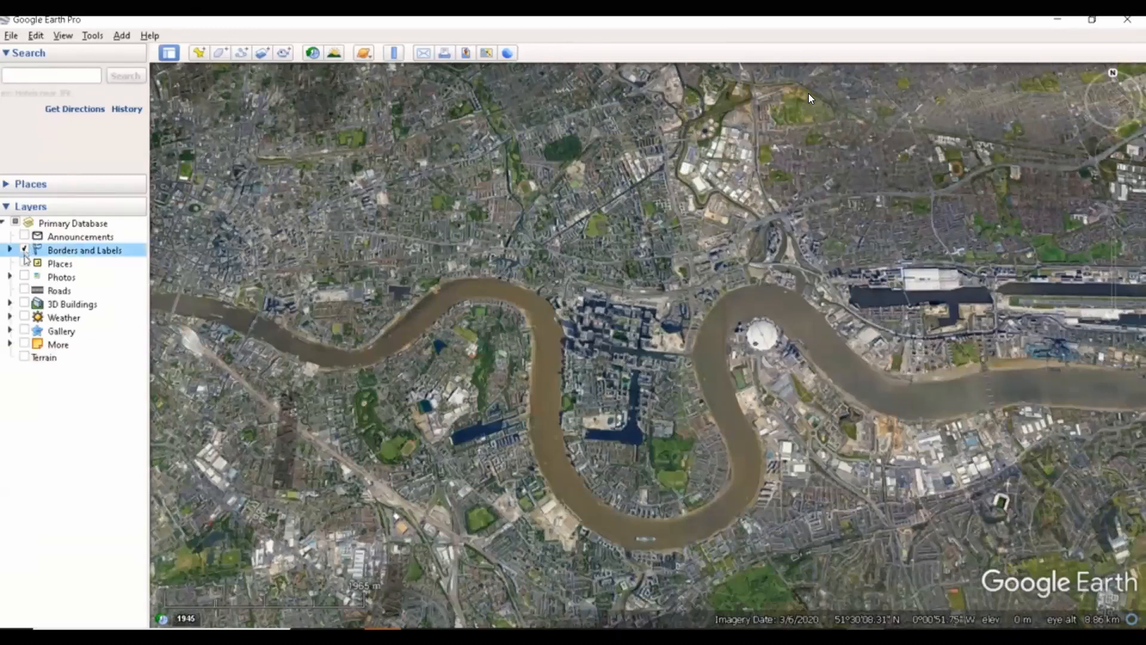
click(25, 263)
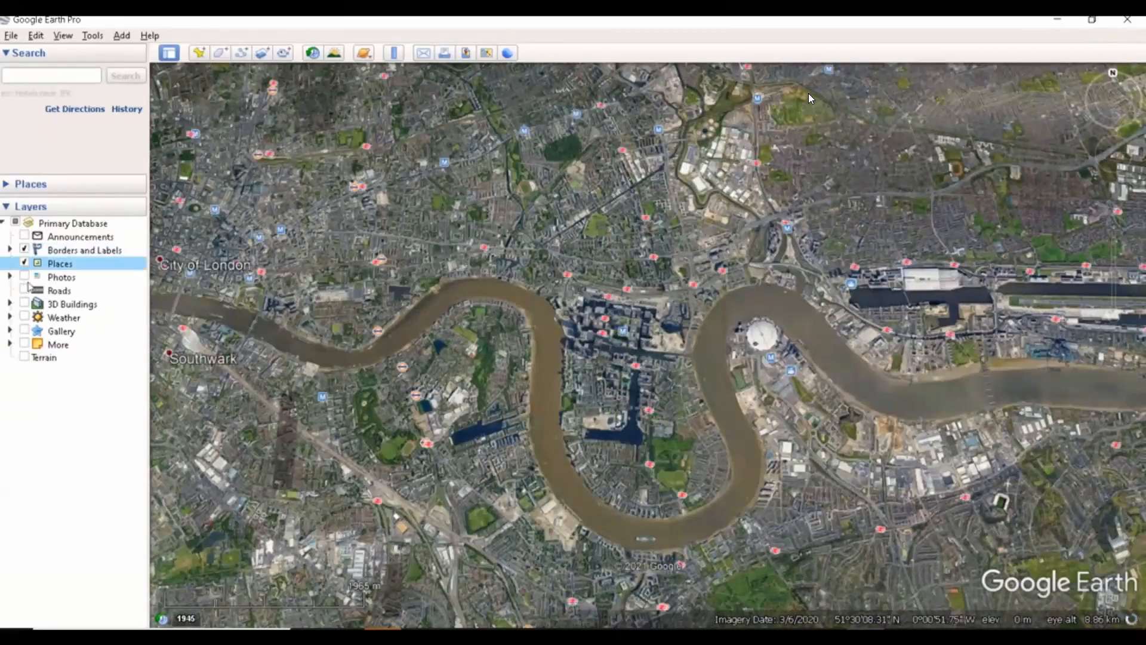
click(24, 290)
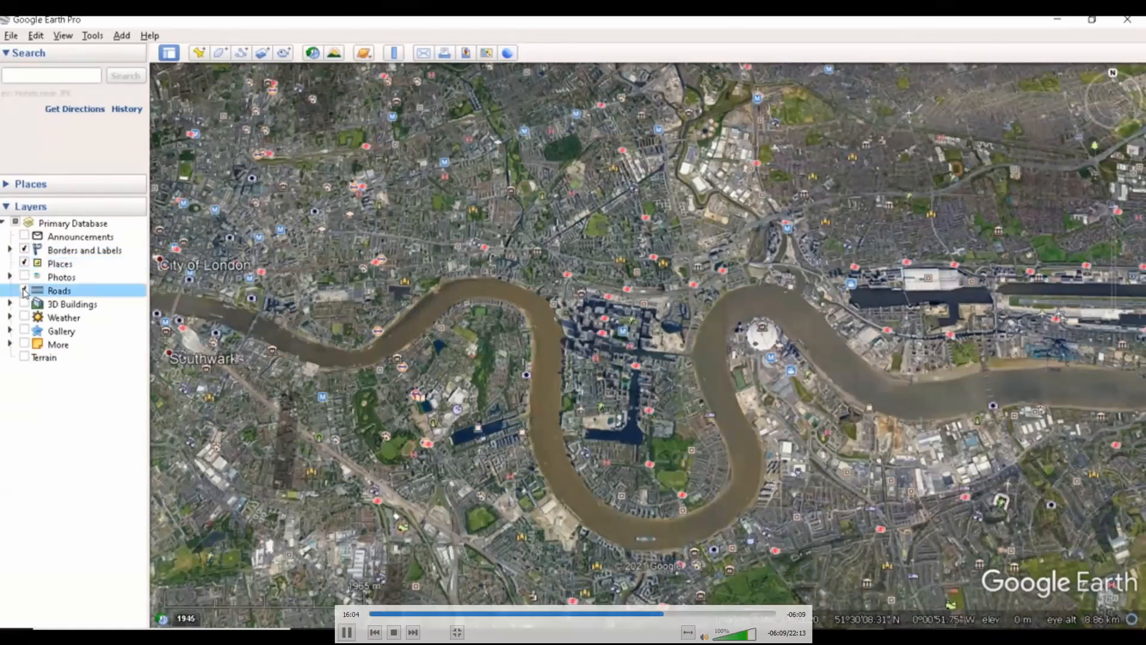
scroll(501, 436, up, 2)
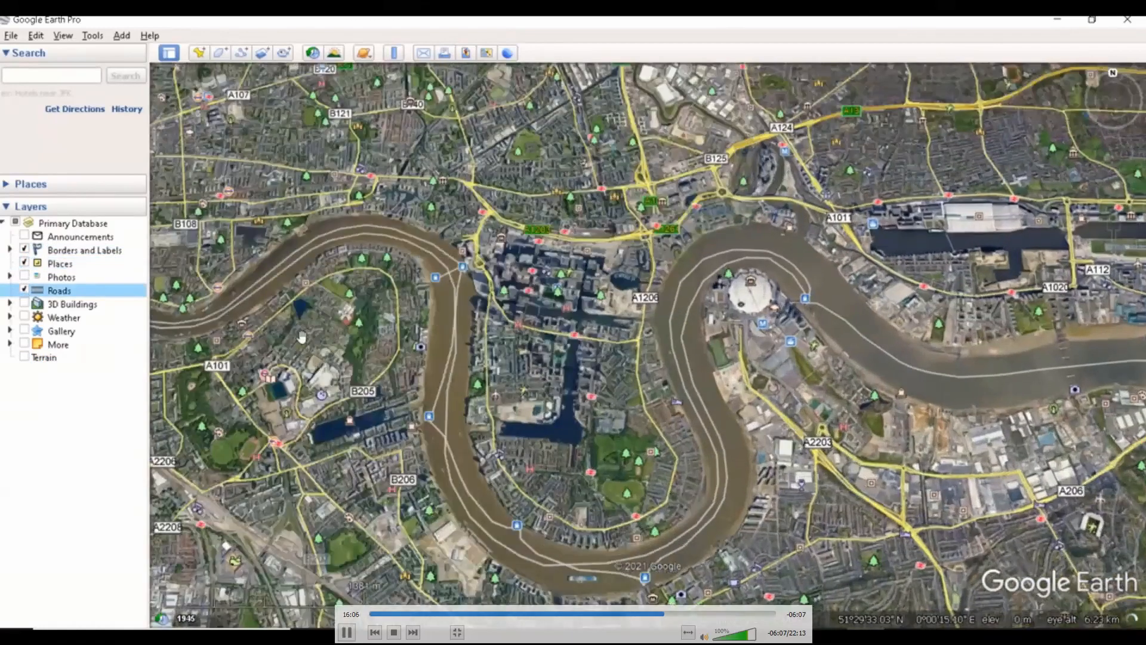
drag(501, 435, 529, 473)
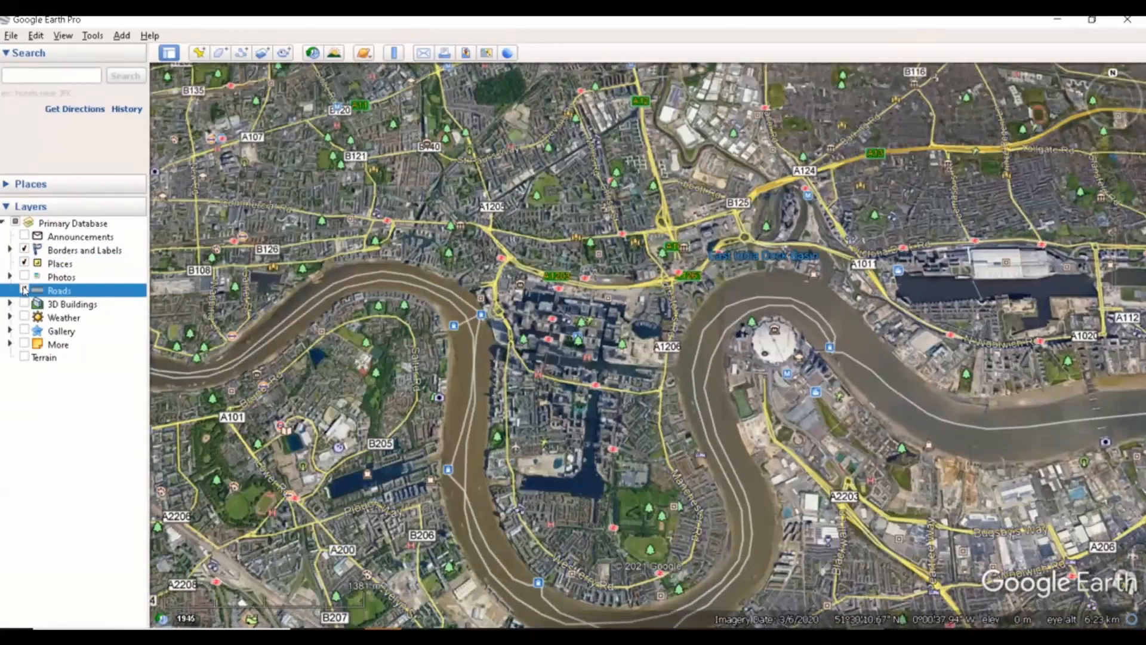
- Hide the Roads, Places and Borders and Labels layers over the Isle of Dogs
click(24, 290)
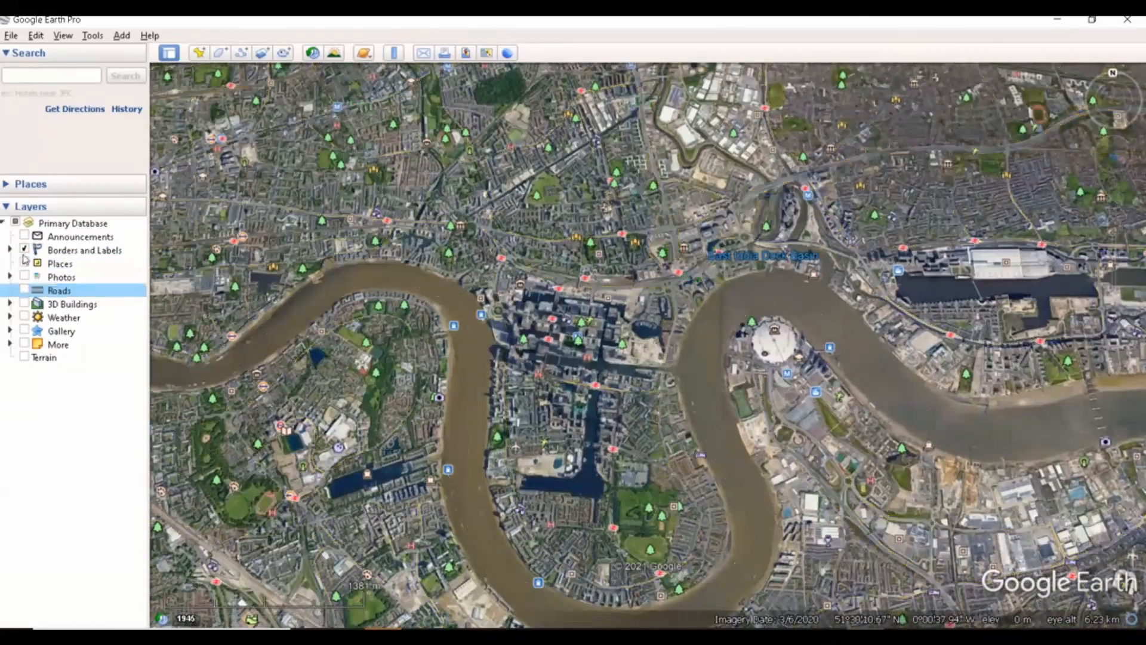
click(25, 263)
click(24, 249)
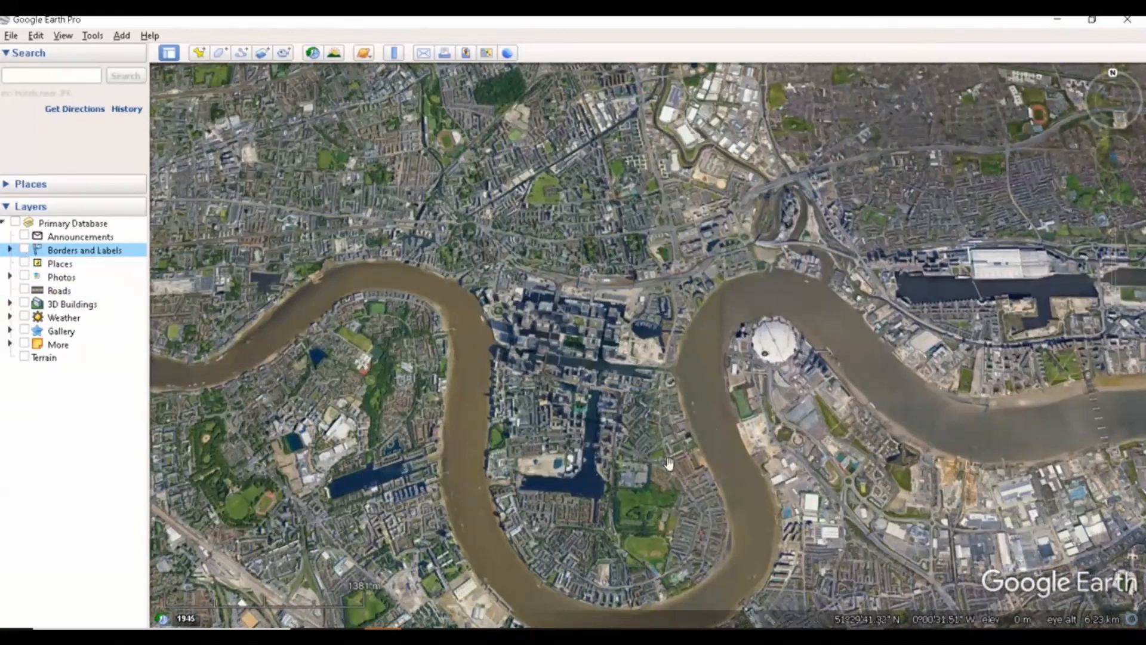
drag(653, 456, 670, 421)
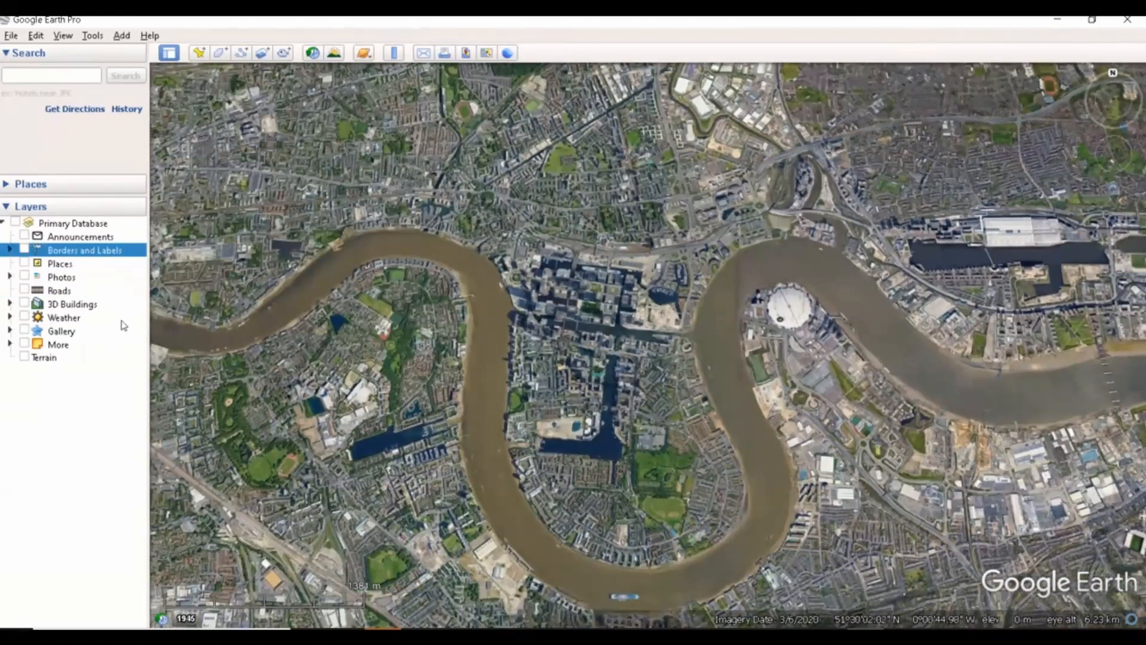
- Show the 3D Buildings layer and view the Canary Wharf towers up close from a tilted angle
click(25, 305)
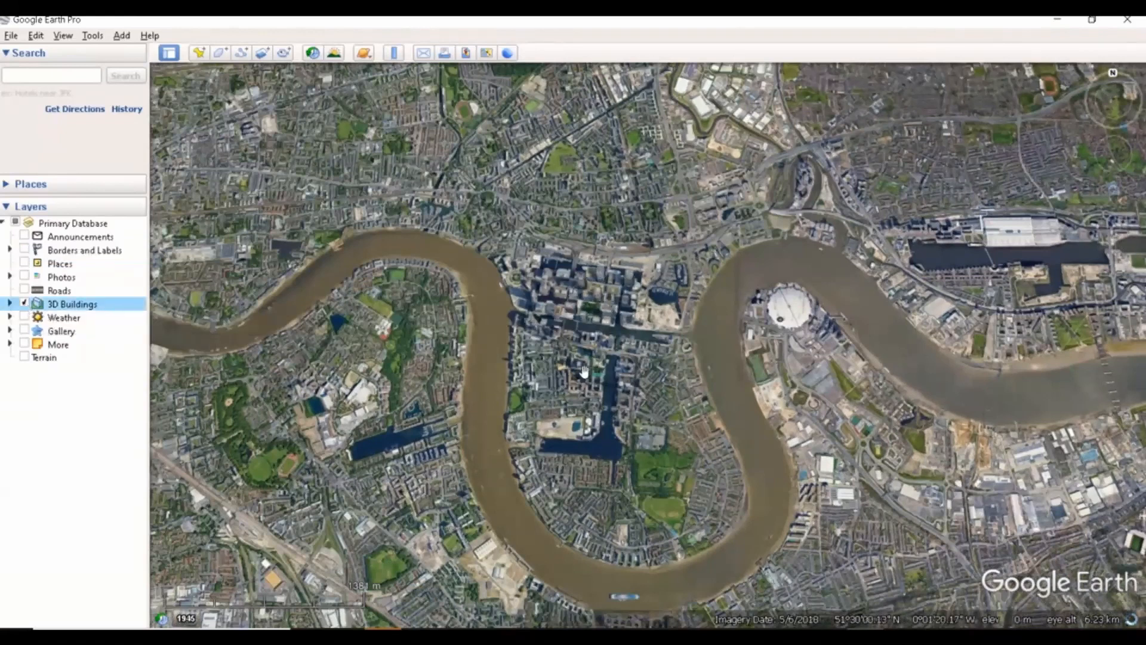
scroll(643, 420, up, 2)
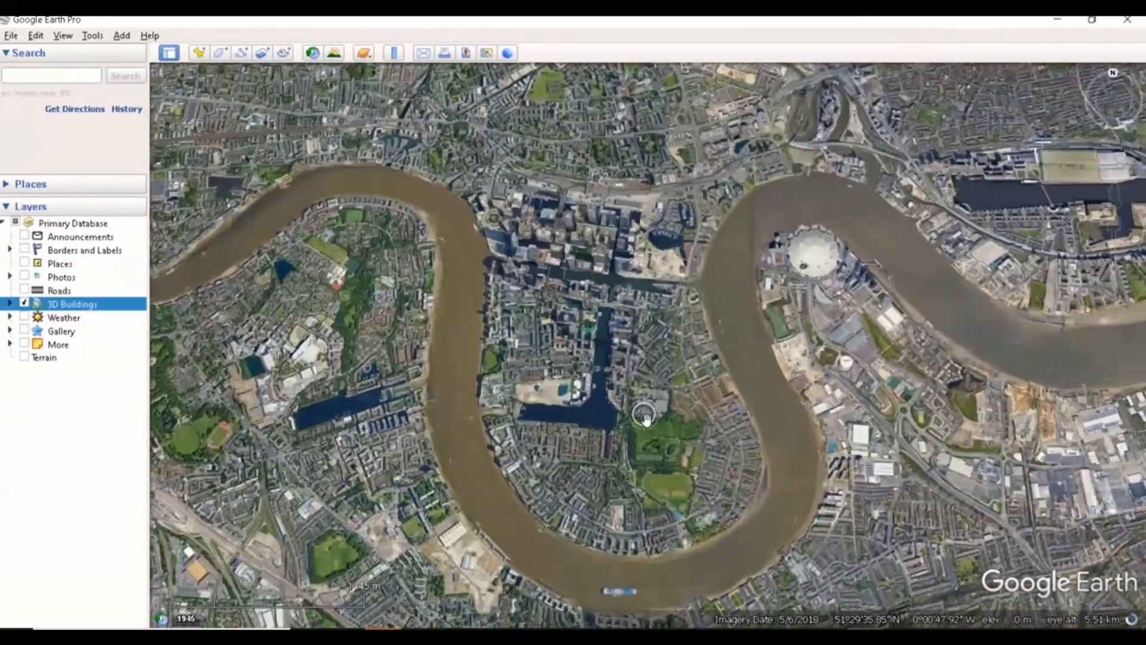
scroll(648, 419, up, 4)
mouse_move(1113, 156)
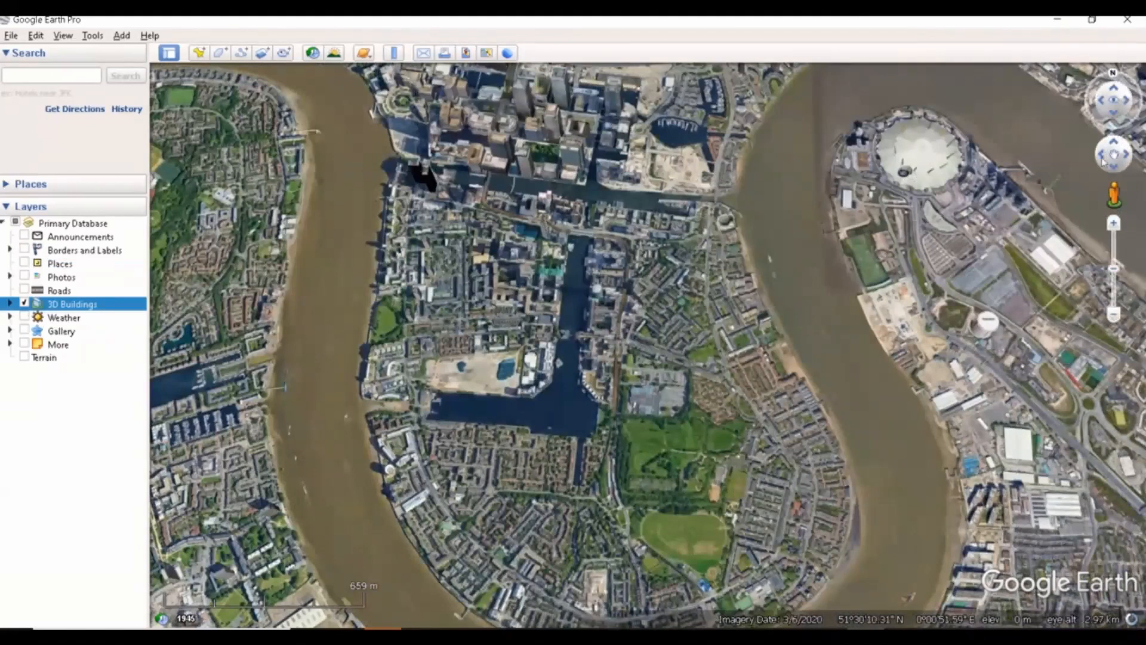
drag(1115, 144, 1116, 147)
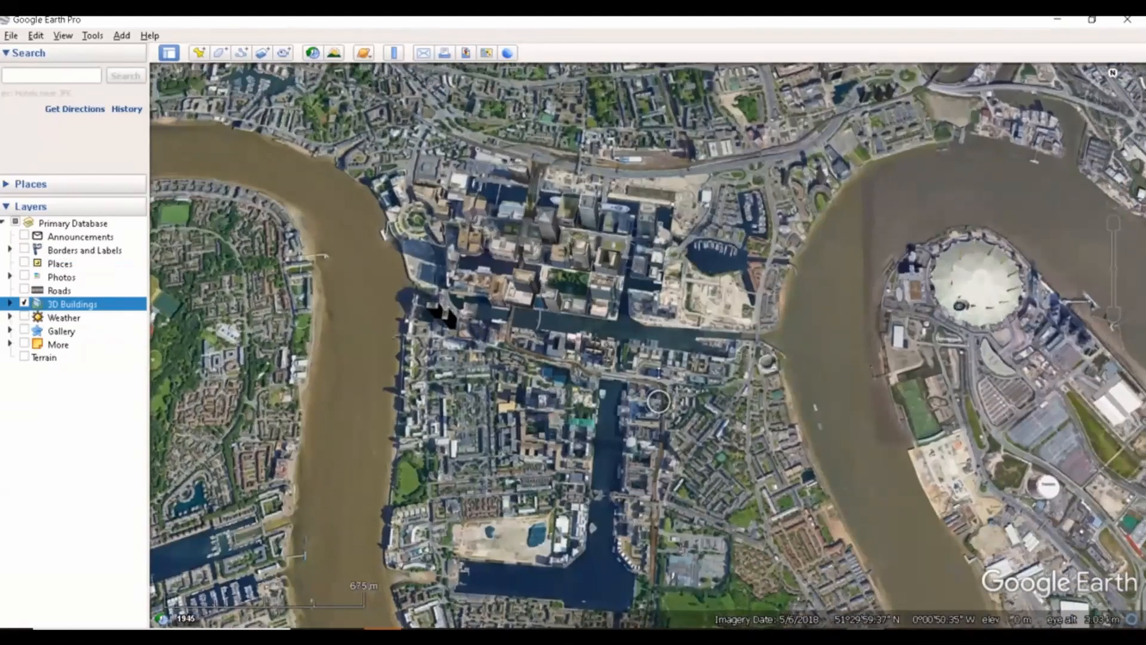
middle_drag(658, 373, 605, 315)
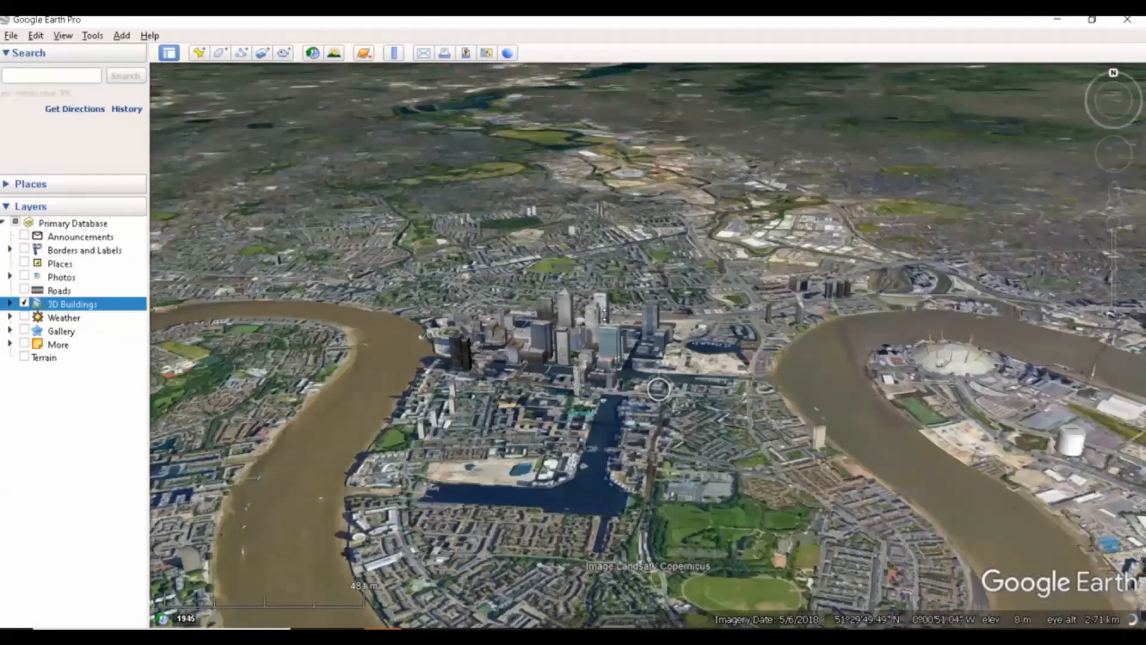
scroll(659, 389, up, 5)
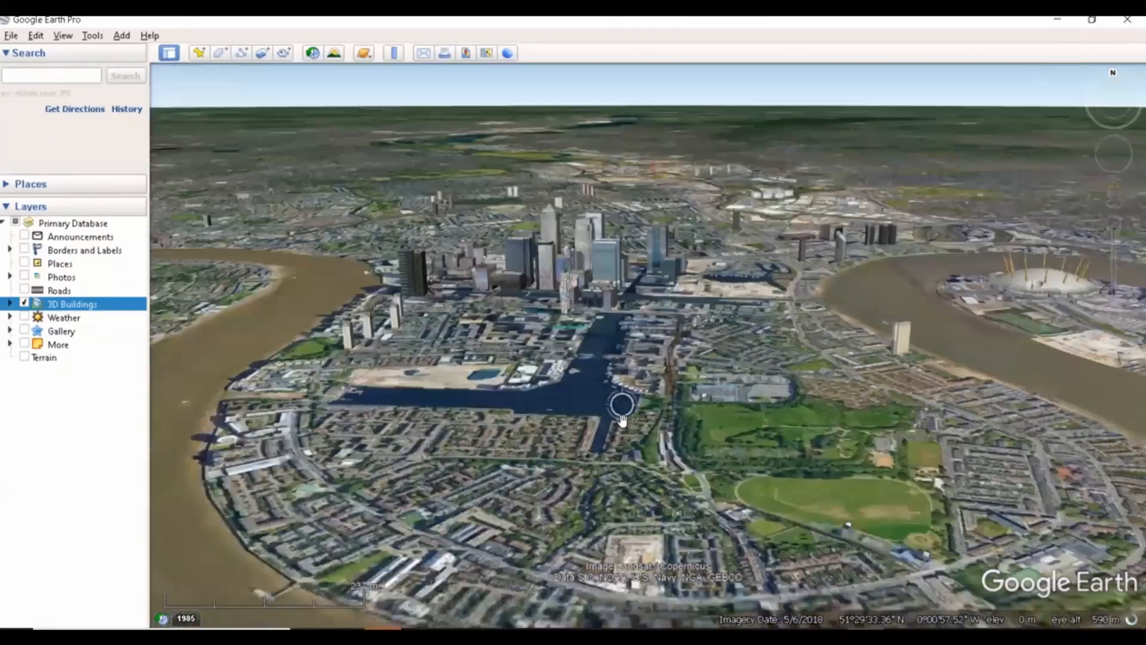
middle_drag(622, 420, 622, 425)
scroll(537, 177, up, 3)
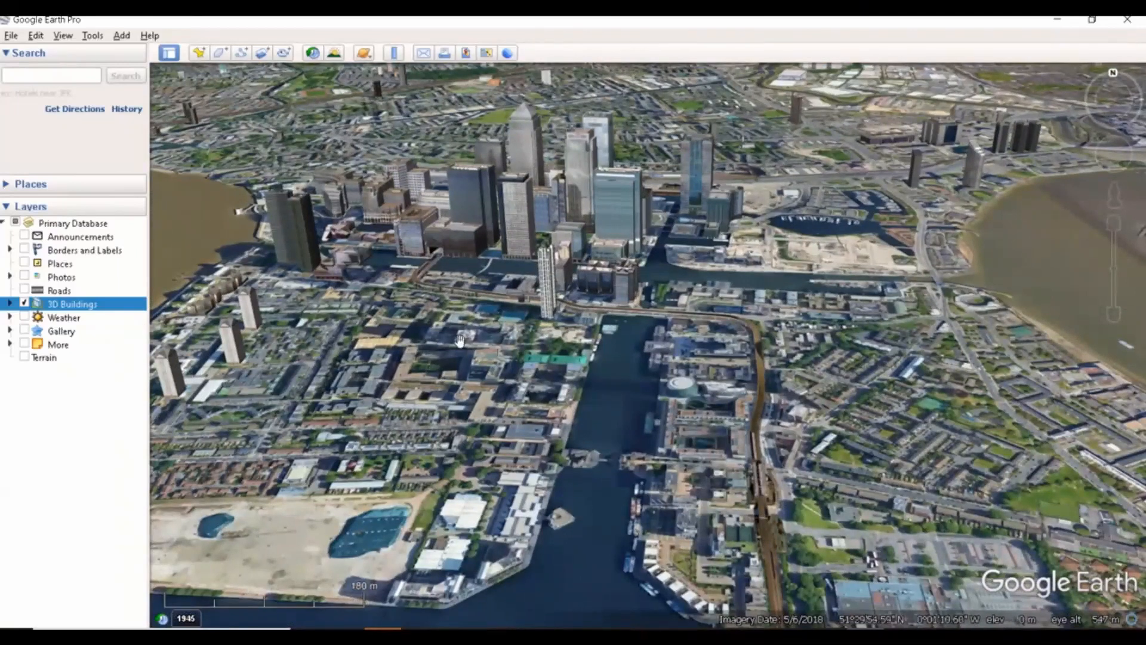
- Turn on the Terrain layer and examine the detailed 3D buildings and docks of the Isle of Dogs
click(24, 357)
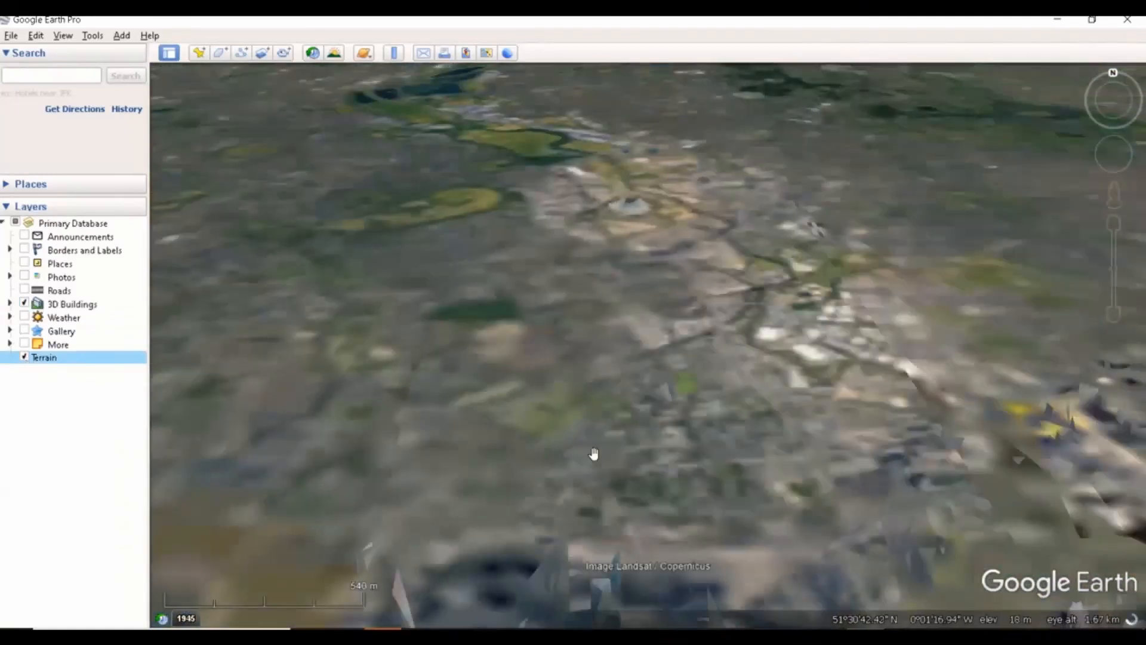
drag(634, 475, 642, 376)
drag(650, 433, 653, 371)
drag(657, 550, 660, 418)
scroll(661, 480, up, 5)
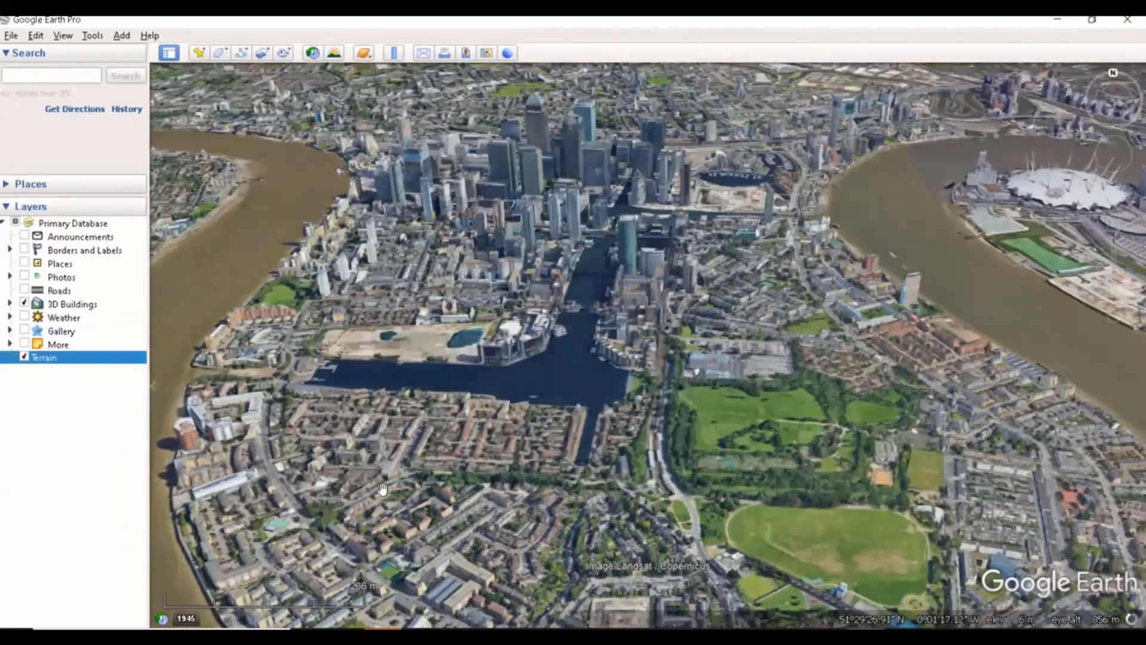
scroll(375, 430, up, 3)
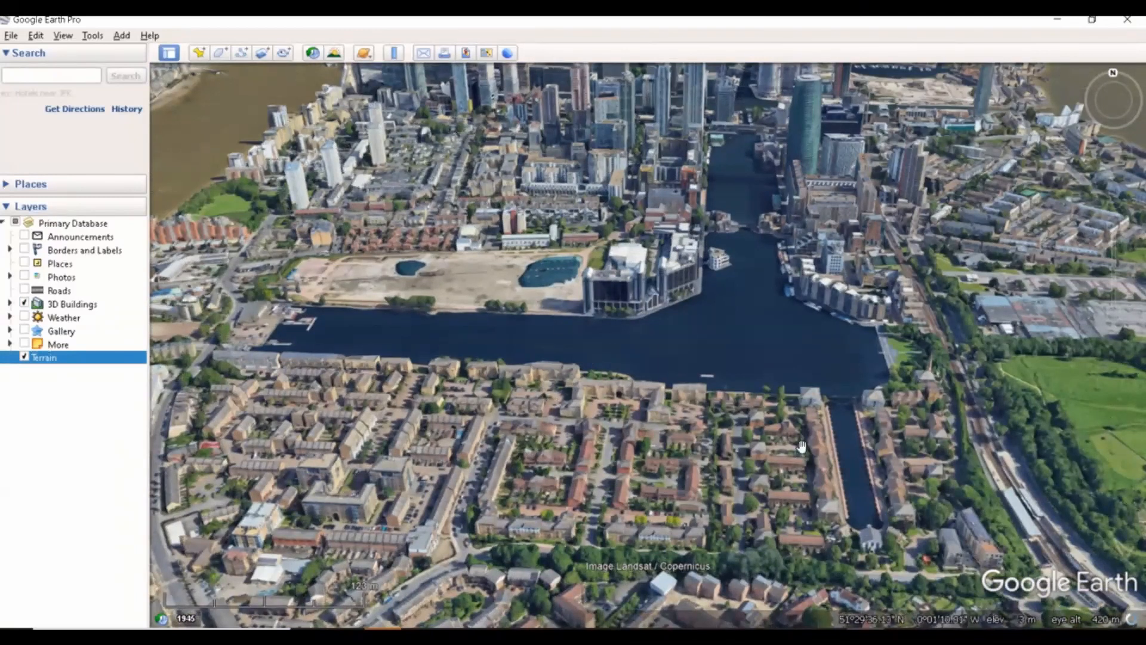
- Display the BGS onshore geology overlay with the whole of the British Isles in view
scroll(556, 306, down, 2)
scroll(556, 306, down, 5)
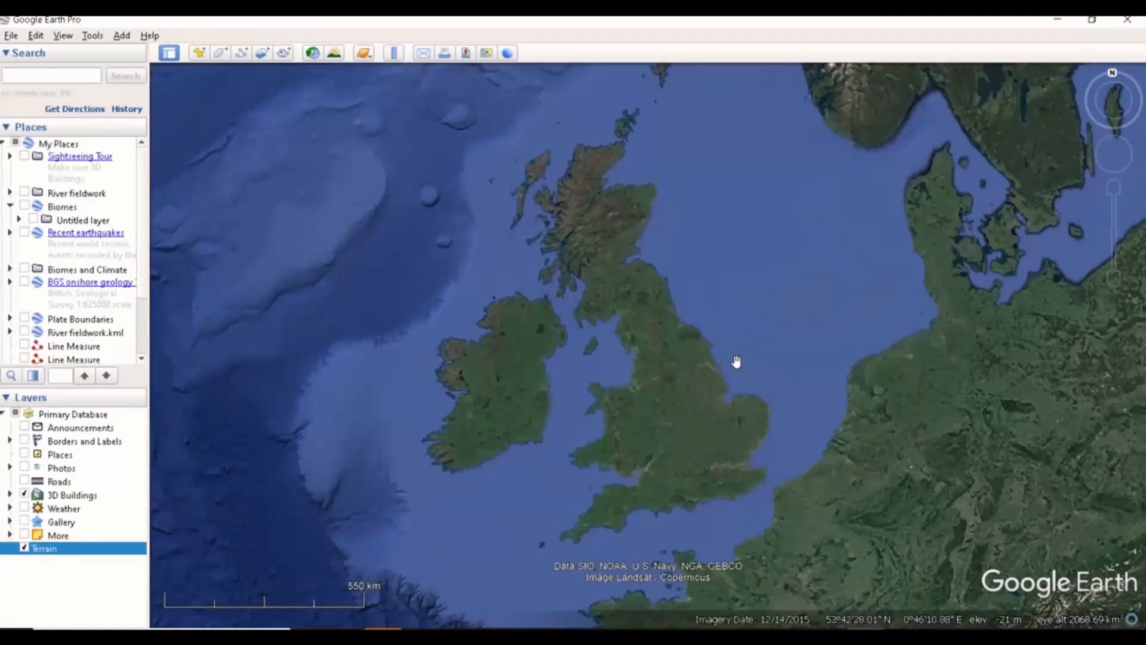
click(27, 287)
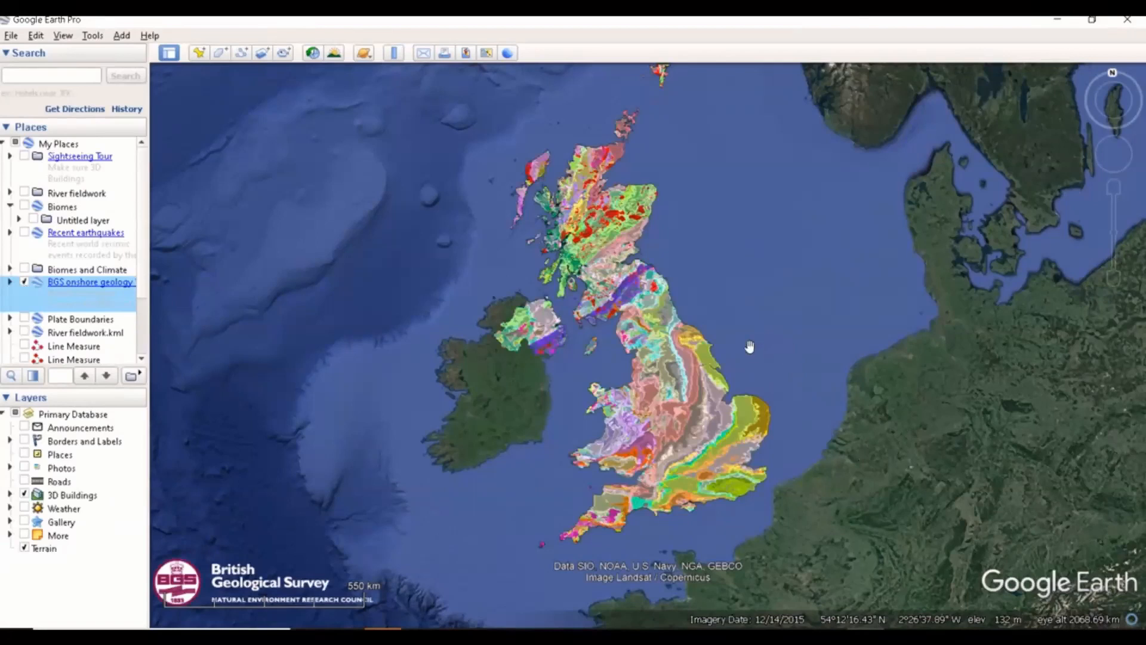
scroll(750, 345, up, 1)
scroll(747, 328, up, 1)
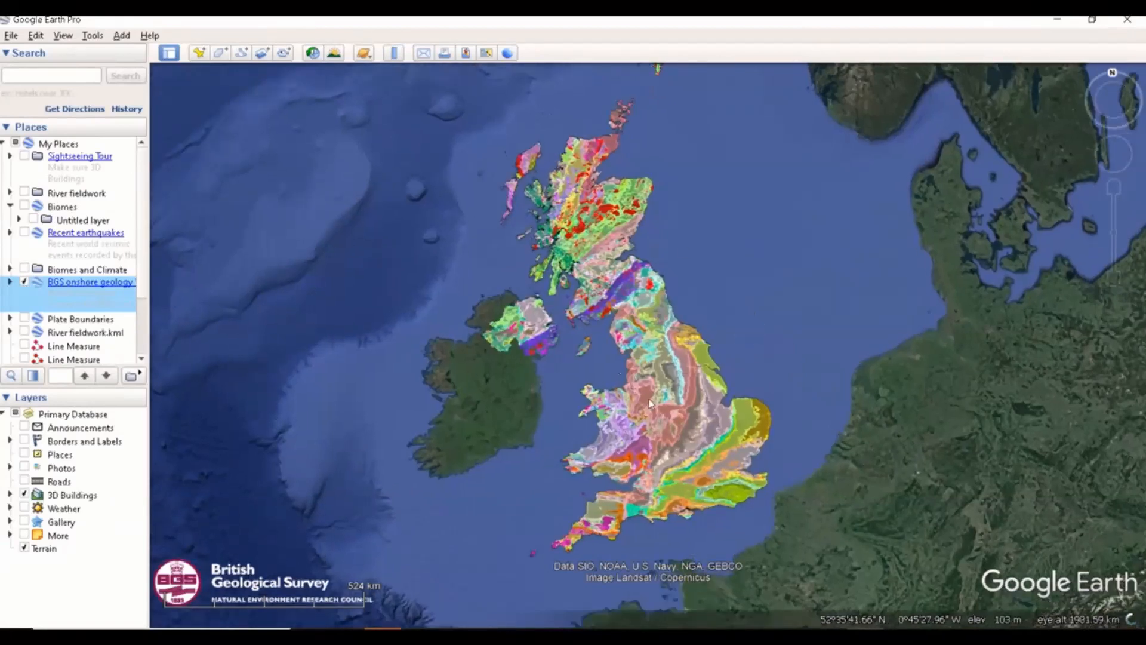
scroll(645, 386, up, 1)
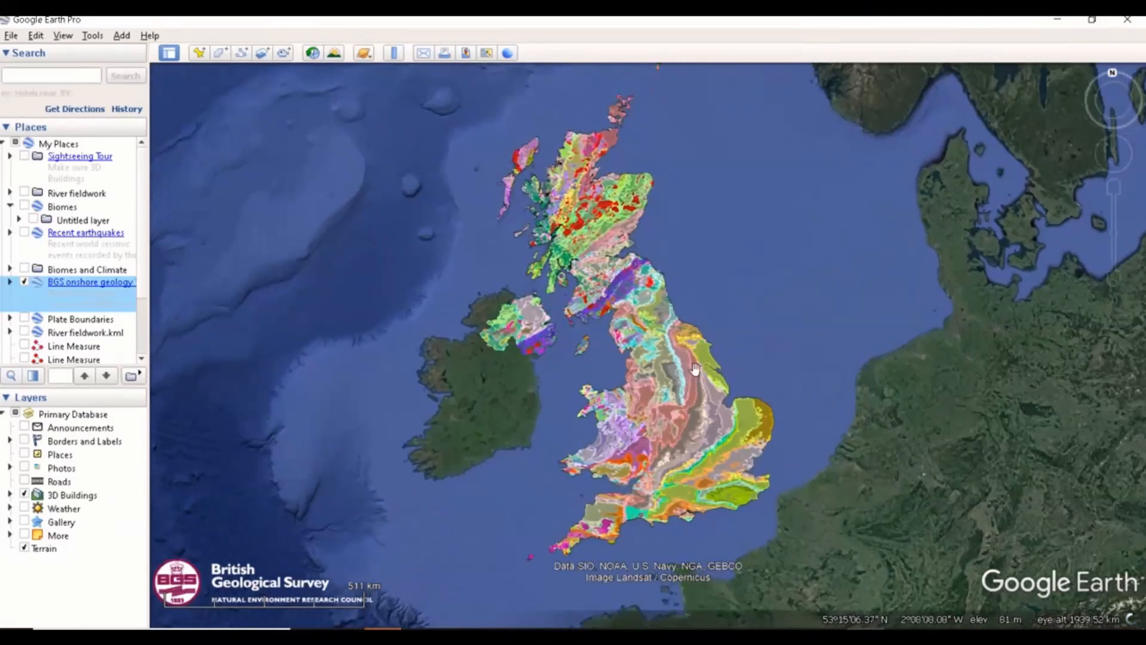
scroll(680, 367, up, 1)
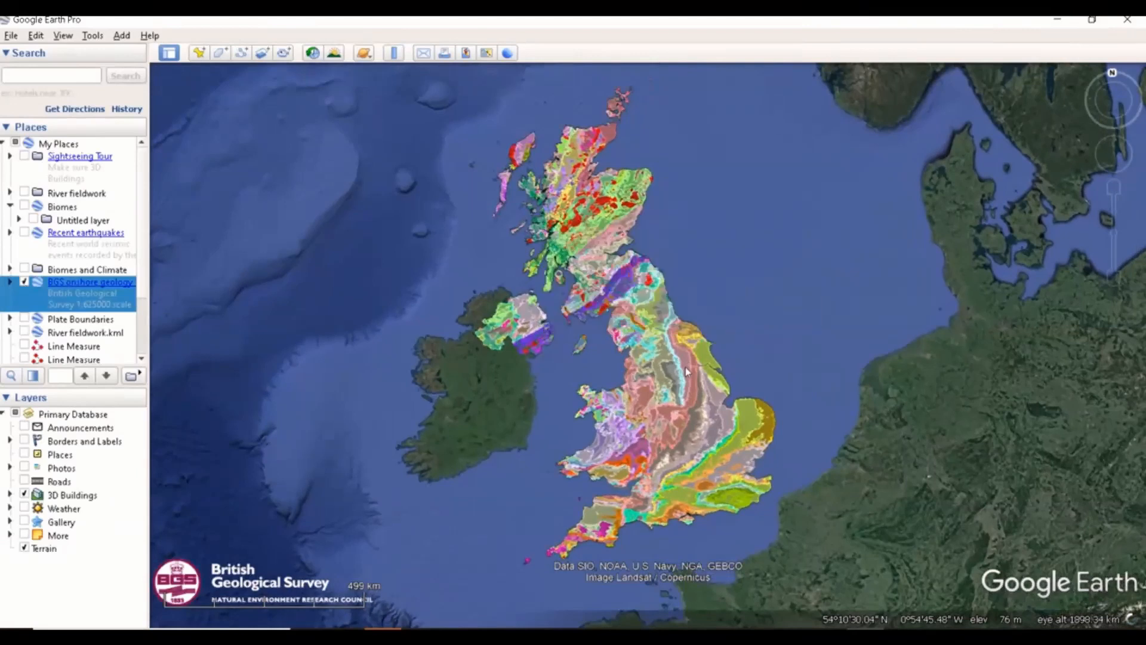
- Inspect the rock unit details for northern England and East Anglia, and hide the BGS onshore geology overlay
click(687, 371)
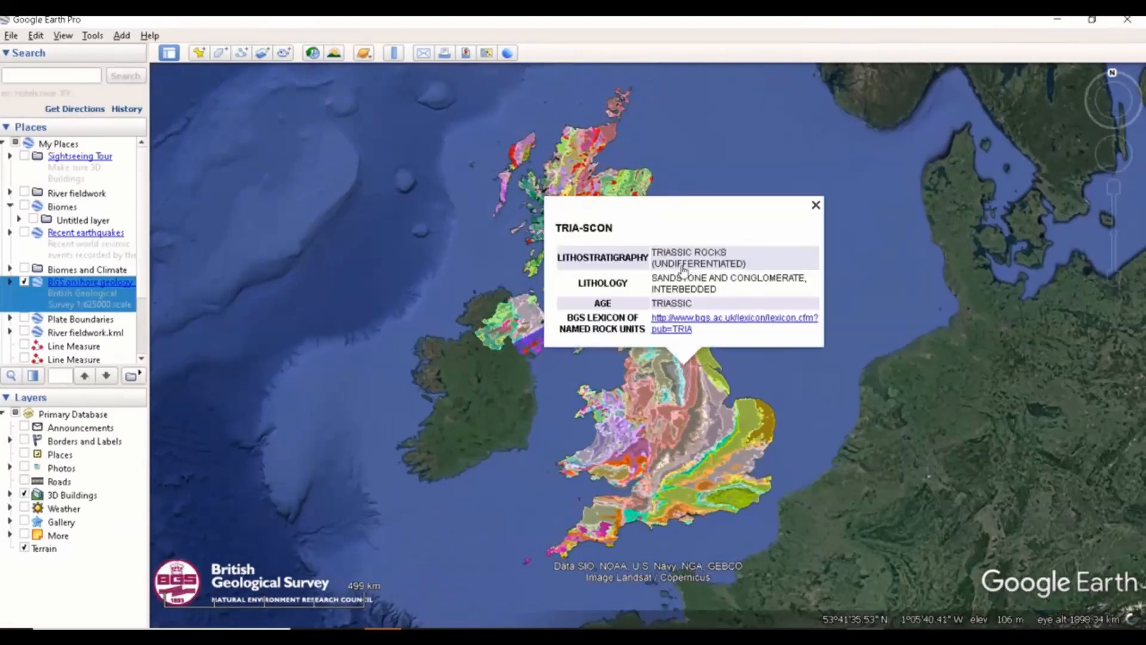
click(751, 420)
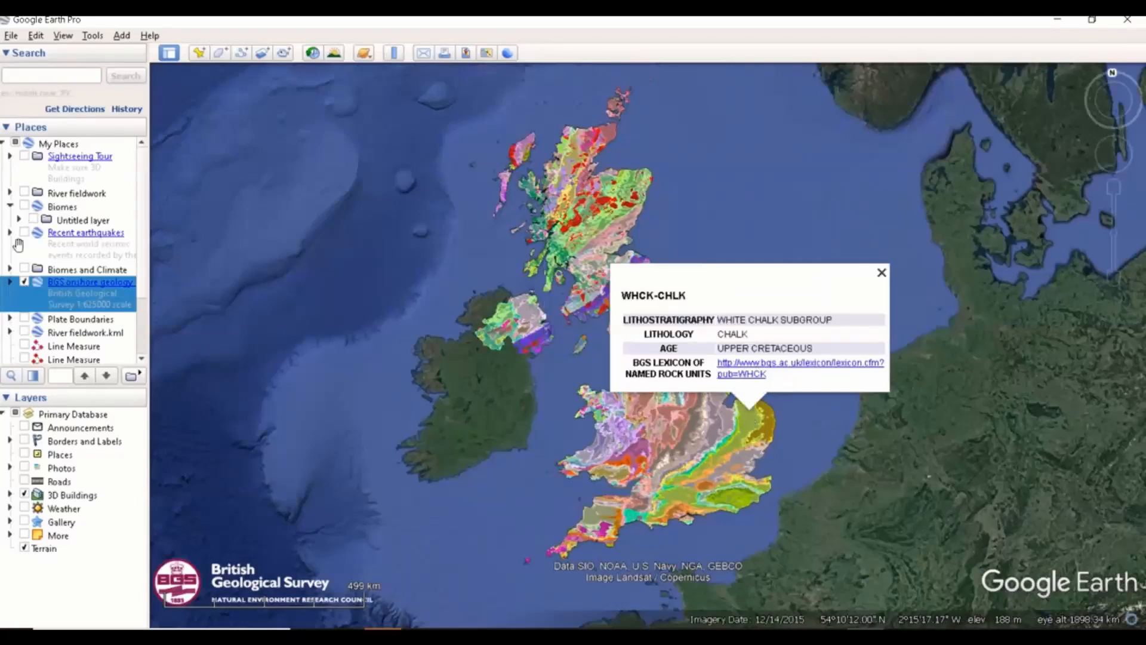
click(24, 282)
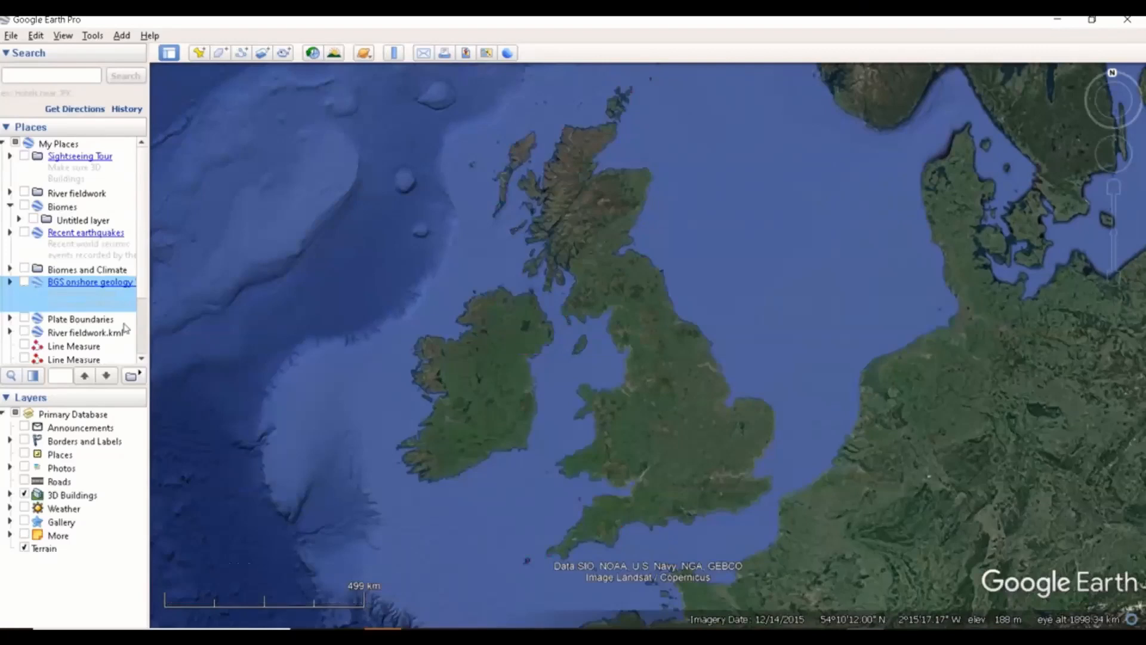
- Display the Plate Boundaries overlay and examine the boundaries on the globe from the Atlantic round to Central America
click(24, 319)
scroll(608, 328, down, 4)
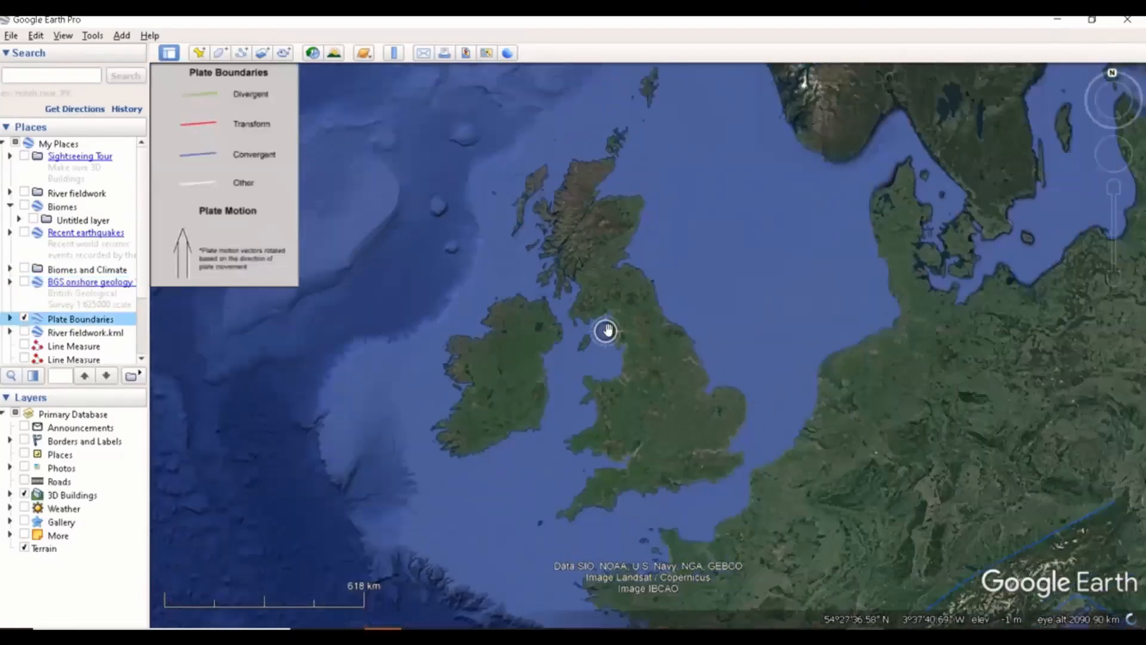
scroll(608, 305, down, 3)
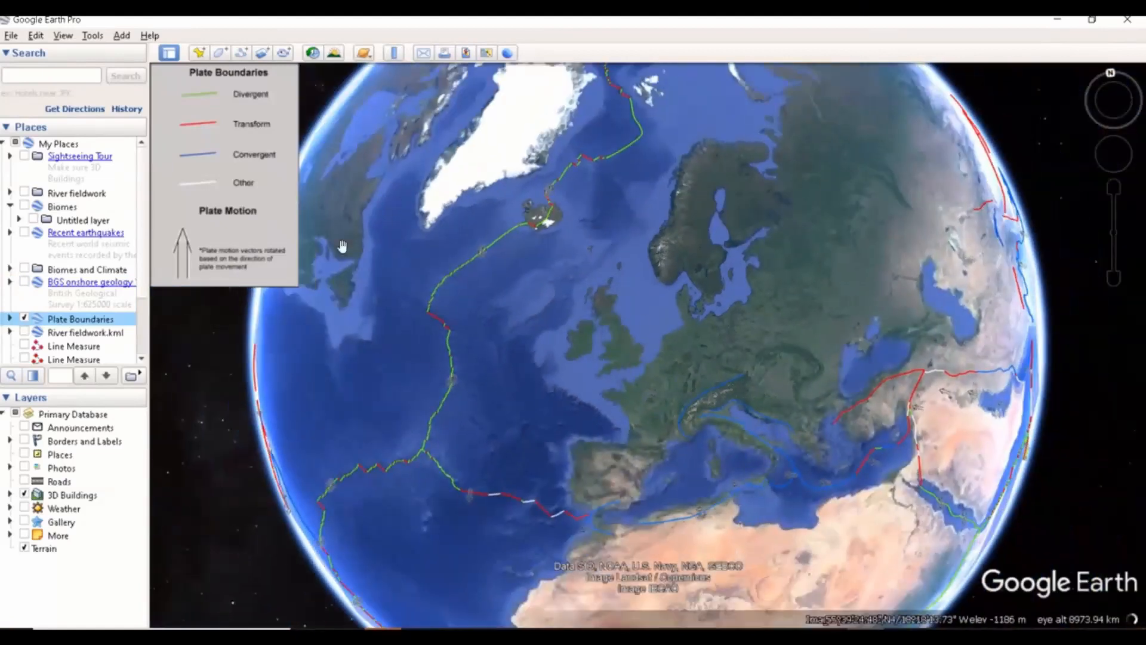
drag(432, 379, 933, 317)
drag(428, 348, 620, 489)
drag(515, 341, 565, 382)
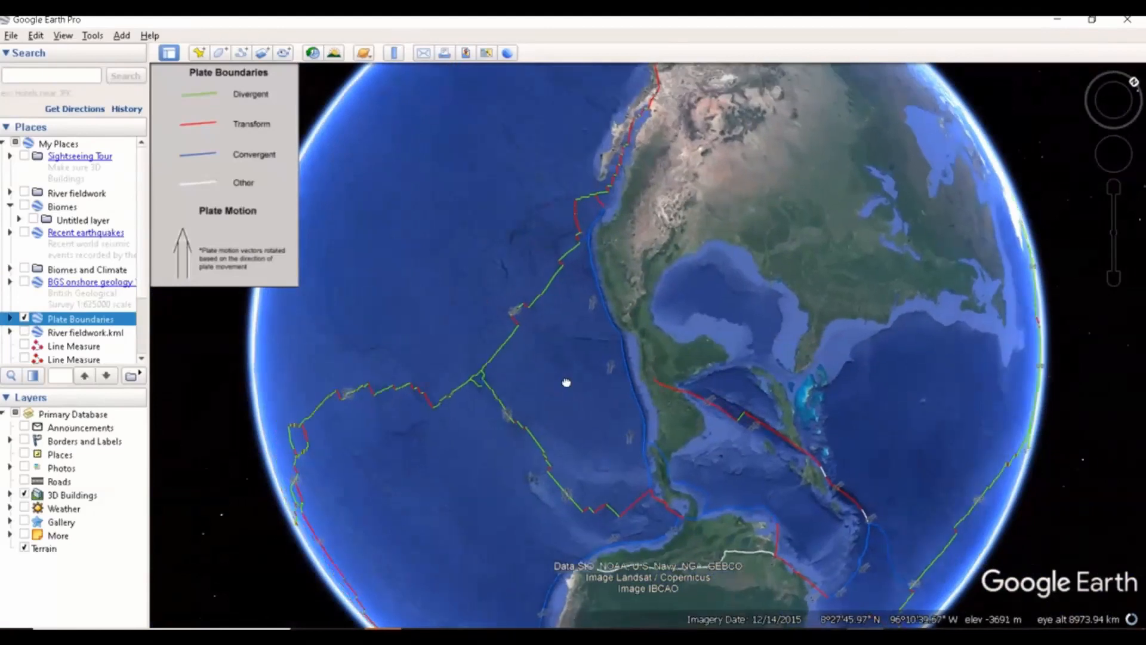
- Replace the Plate Boundaries overlay with Biomes and Climate and examine the biomes across the Americas, Europe and Africa
click(23, 318)
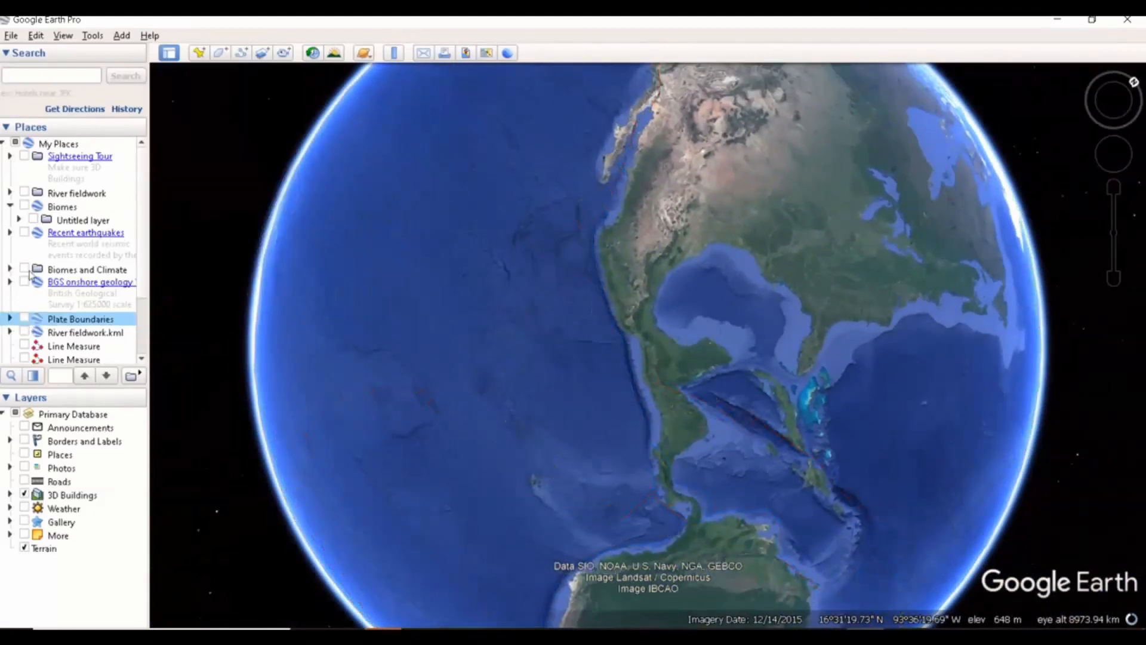
click(24, 270)
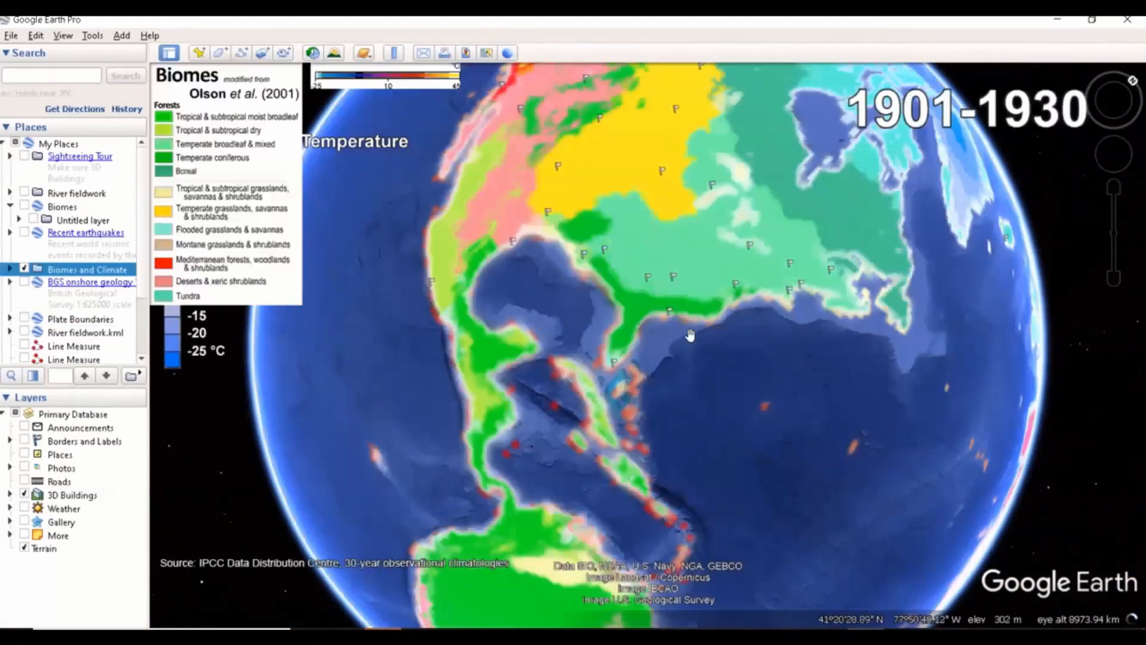
scroll(667, 340, up, 2)
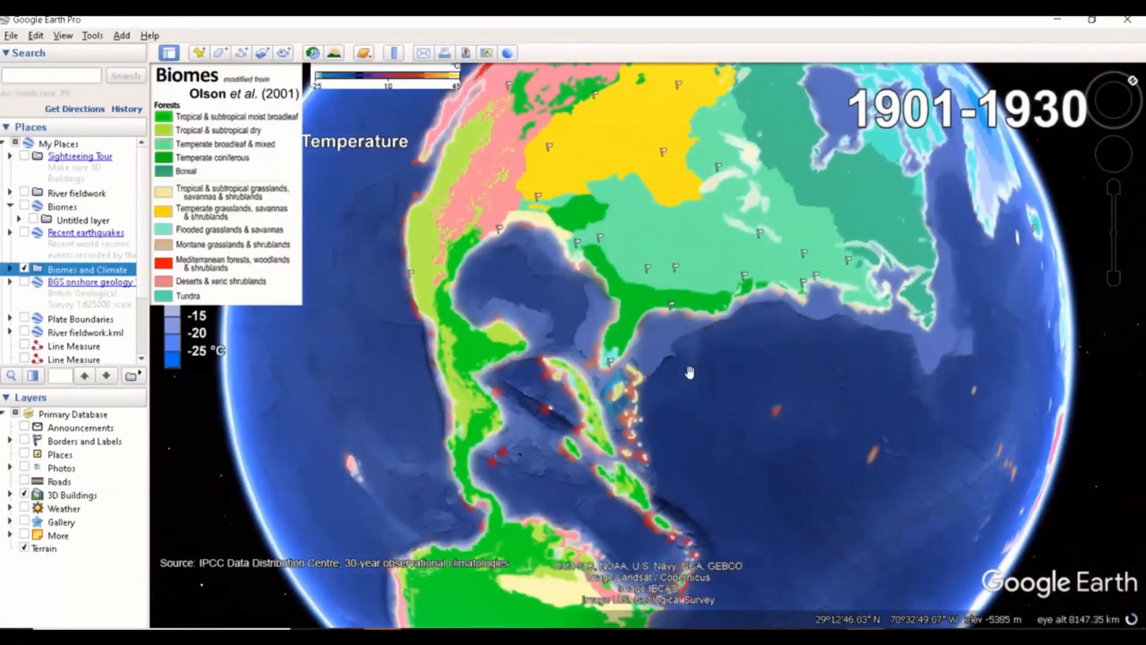
scroll(667, 340, down, 5)
scroll(631, 349, up, 2)
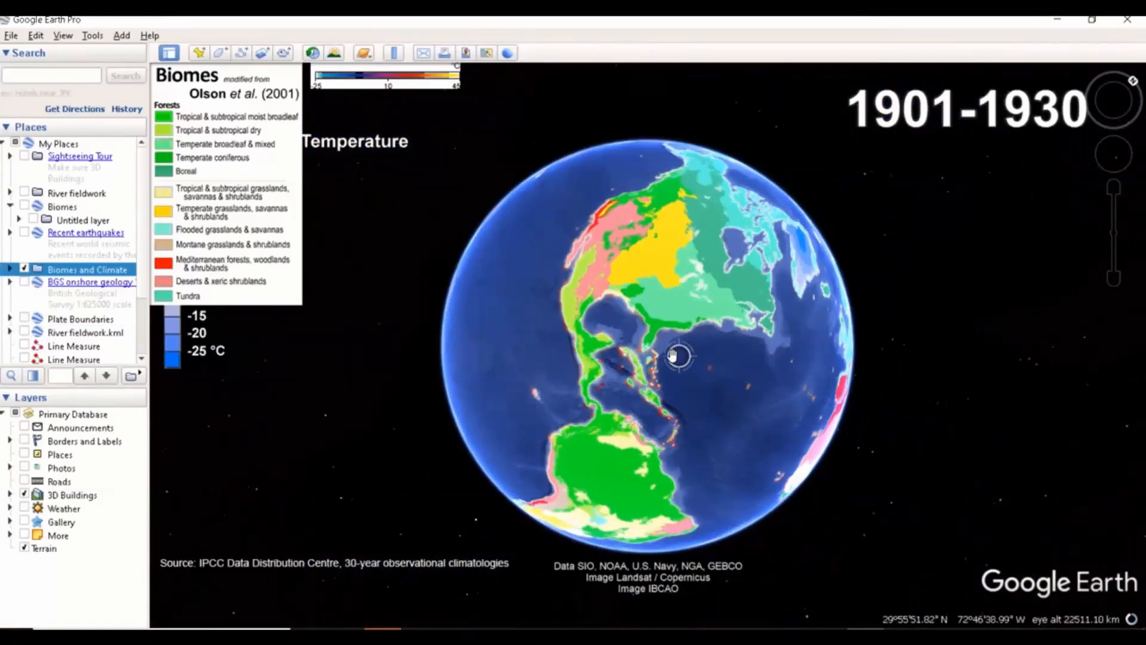
drag(630, 348, 519, 351)
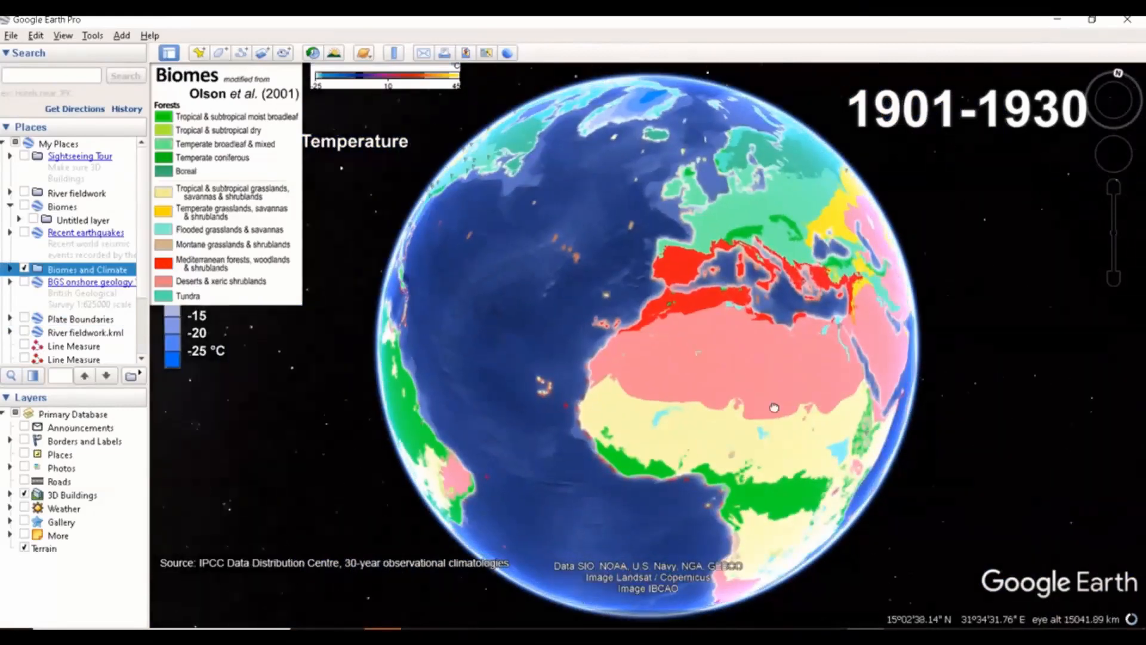
drag(773, 404, 682, 399)
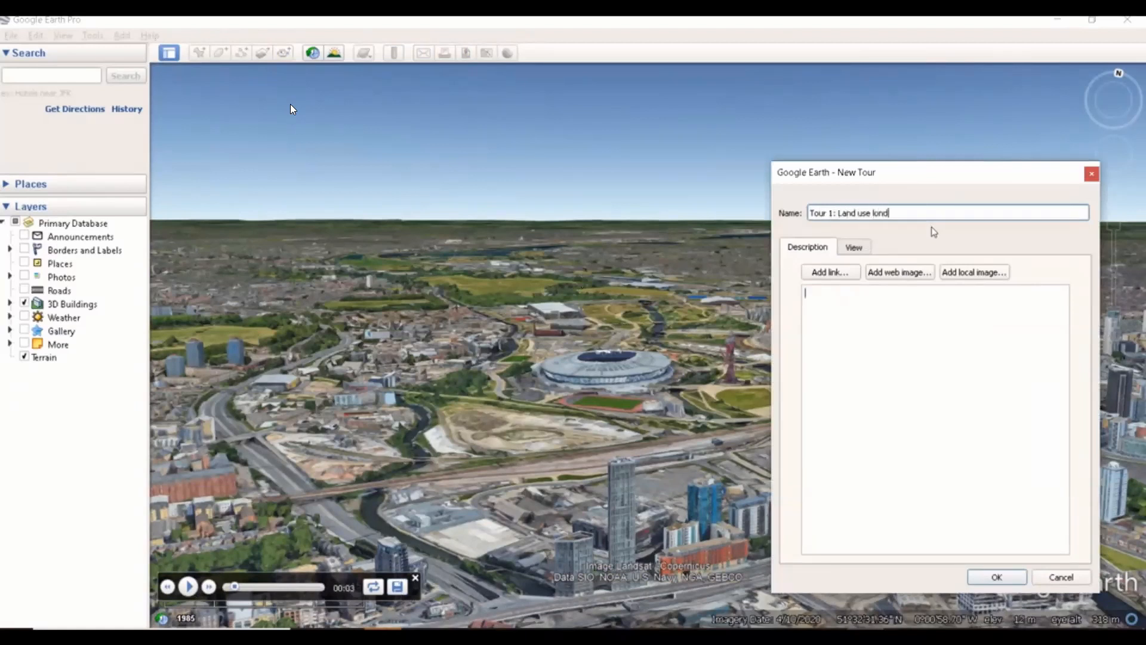
mouse_move(515, 52)
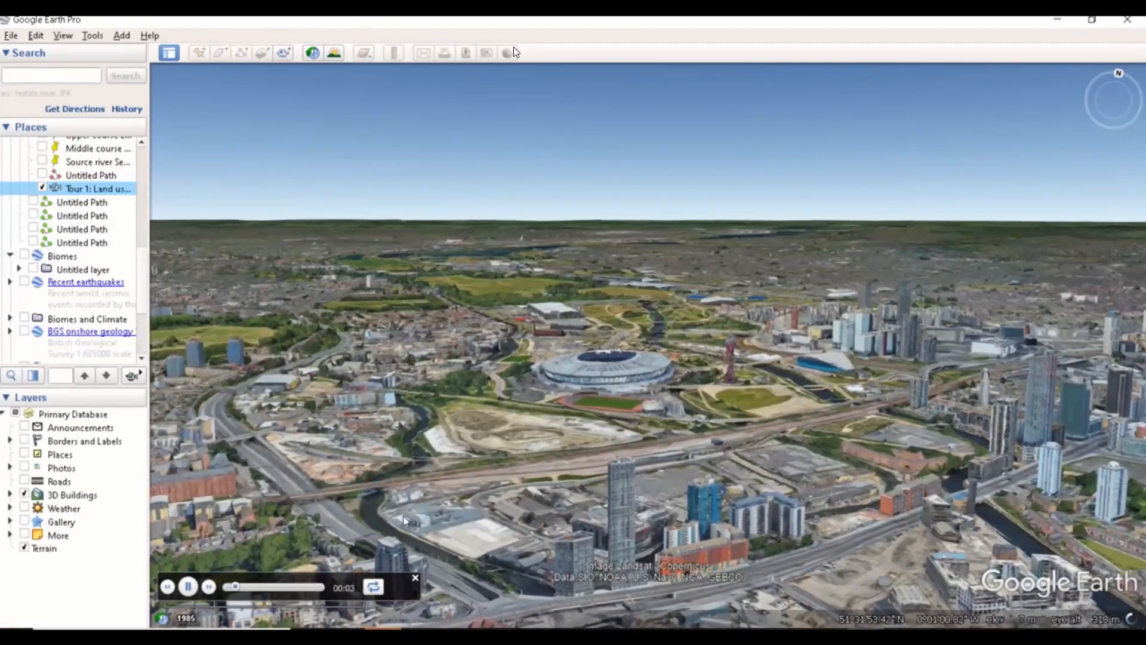
key(Right)
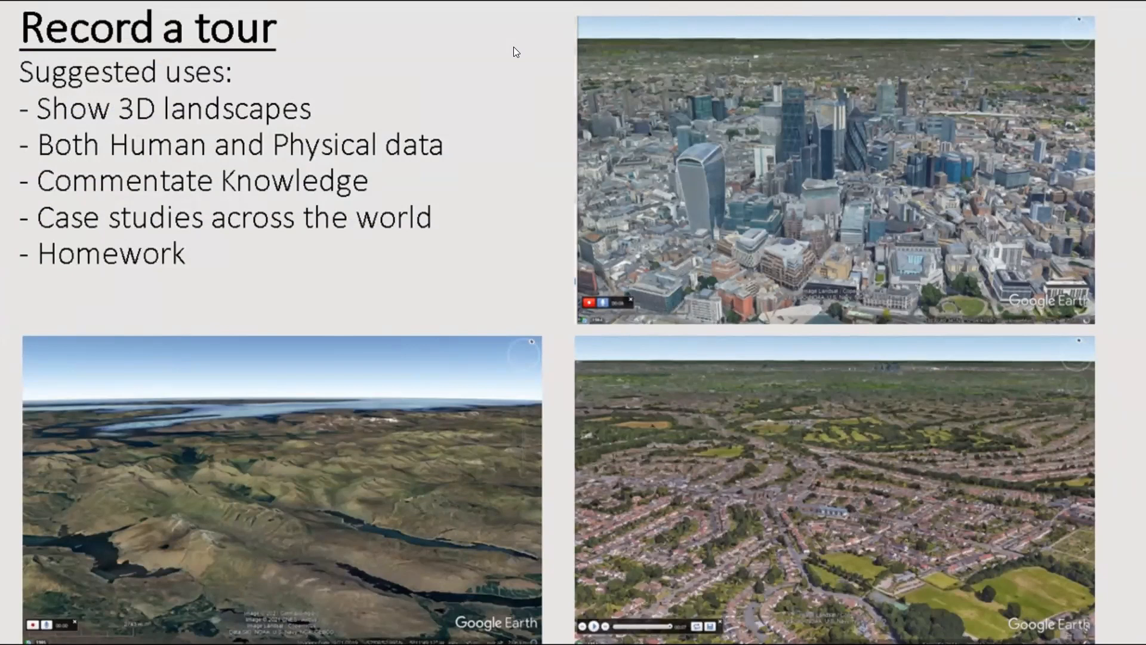
key(Right)
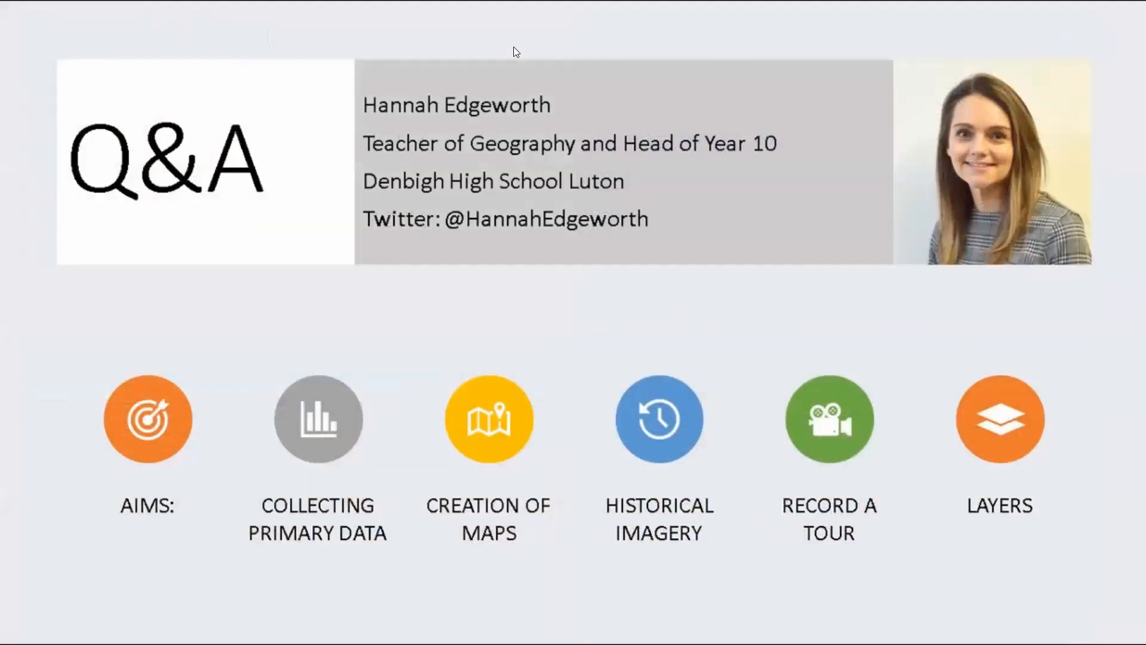